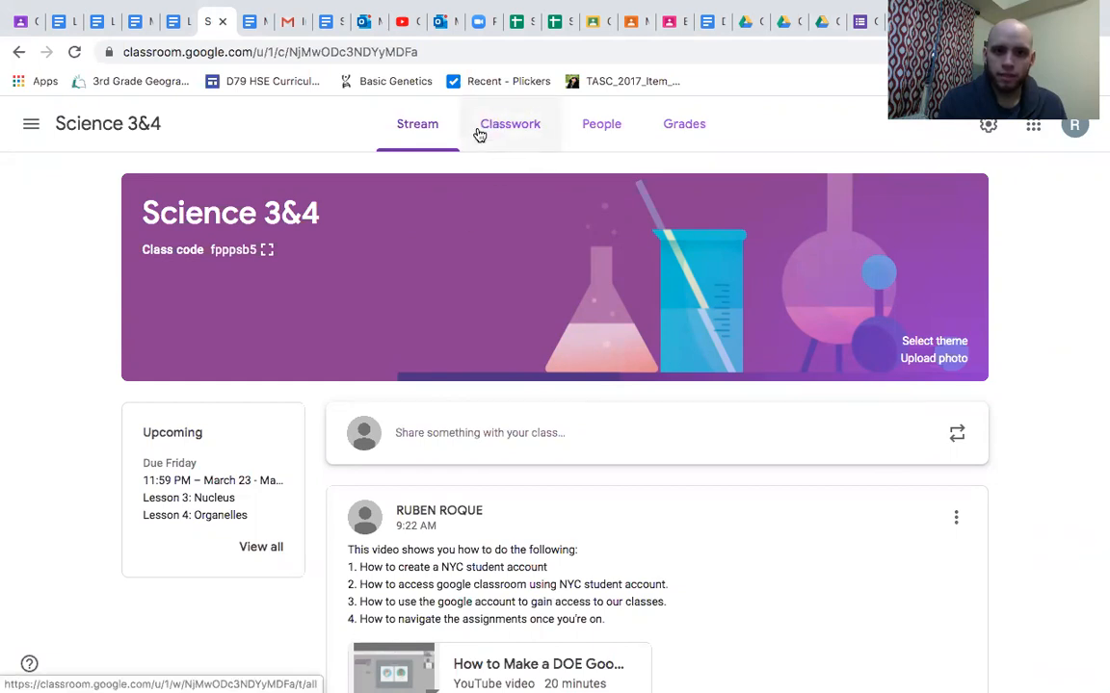
Step: Start a new assignment in the Science 3&4 classwork and title it "Assignment #1"
click(517, 128)
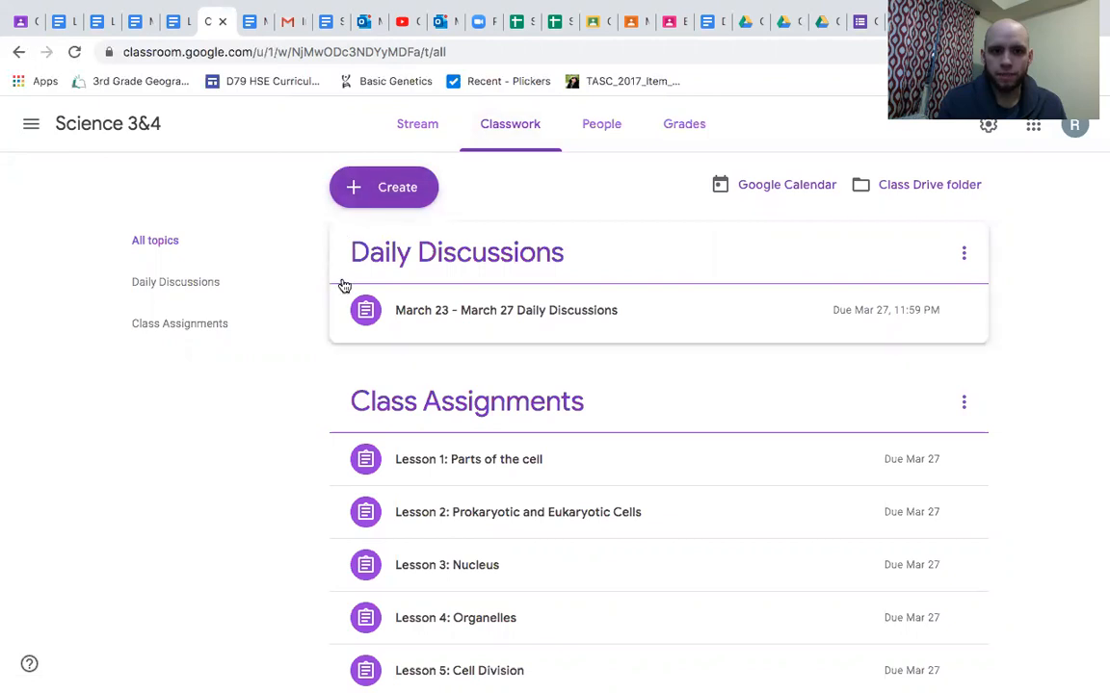
scroll(344, 286, down, 3)
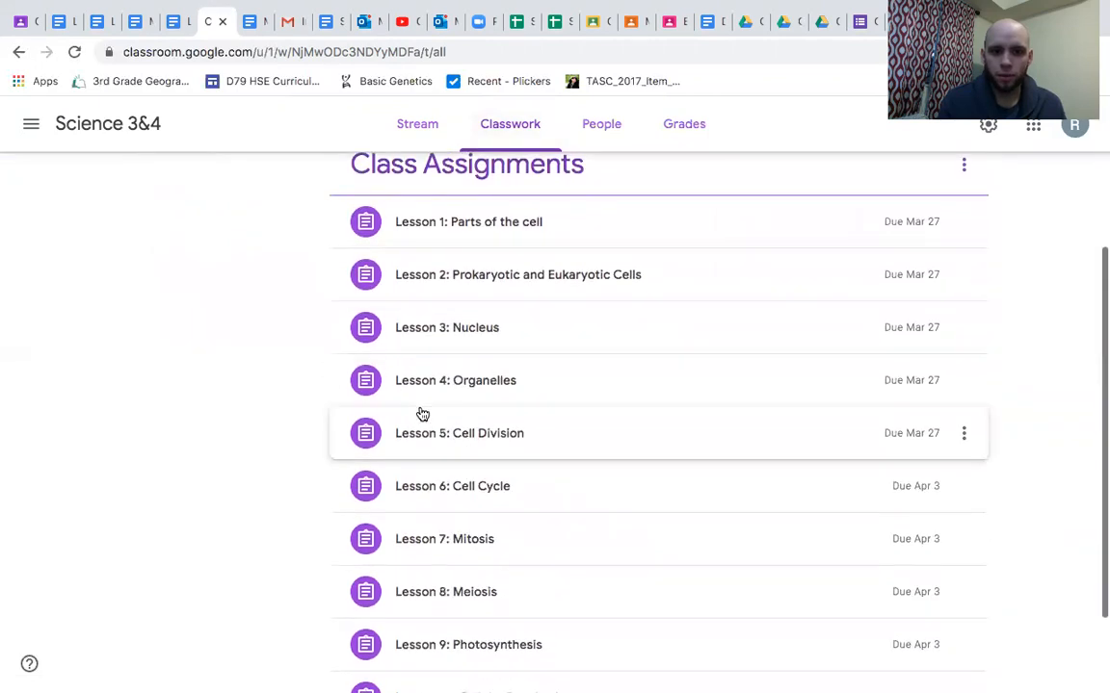
scroll(433, 495, down, 2)
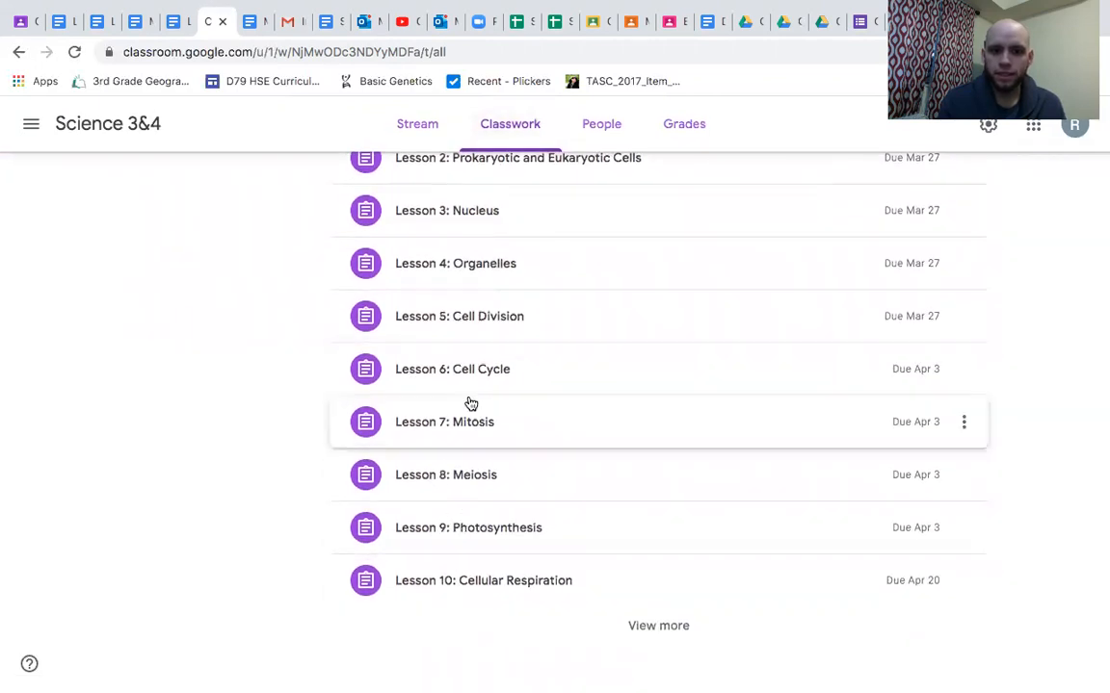
scroll(470, 403, up, 5)
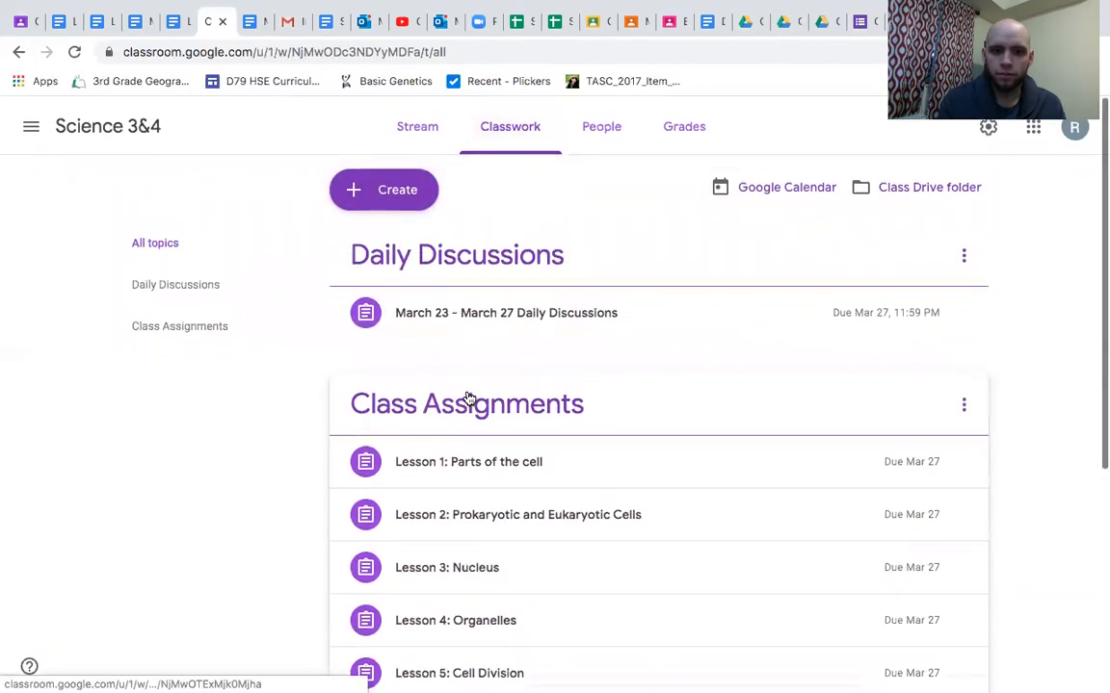
click(364, 199)
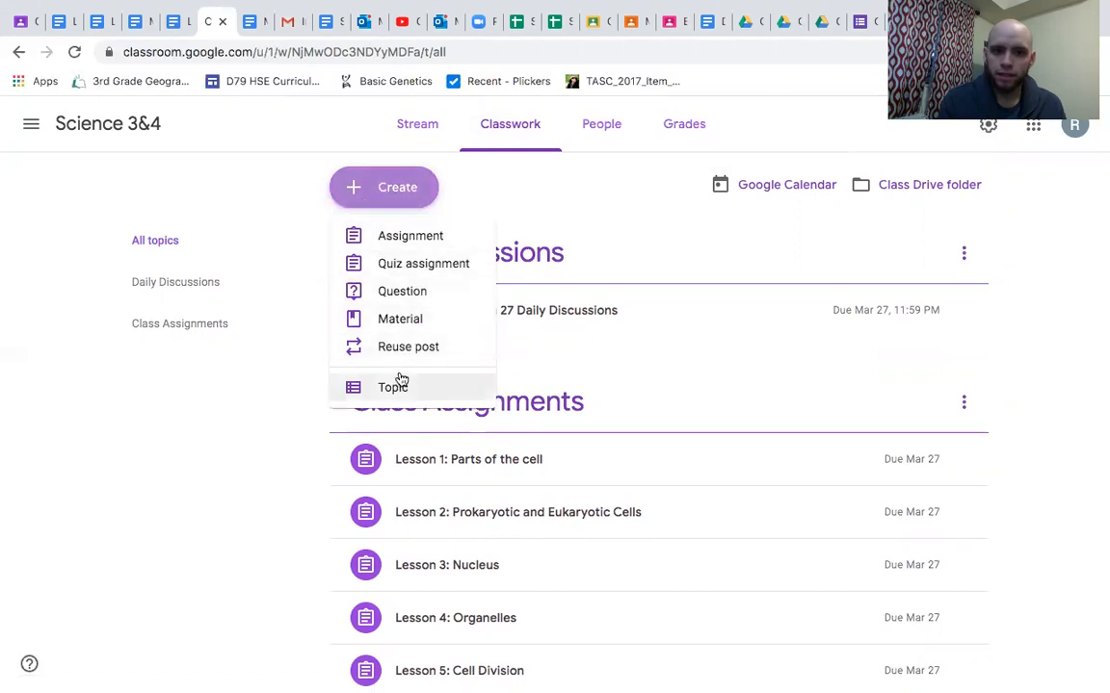
click(386, 239)
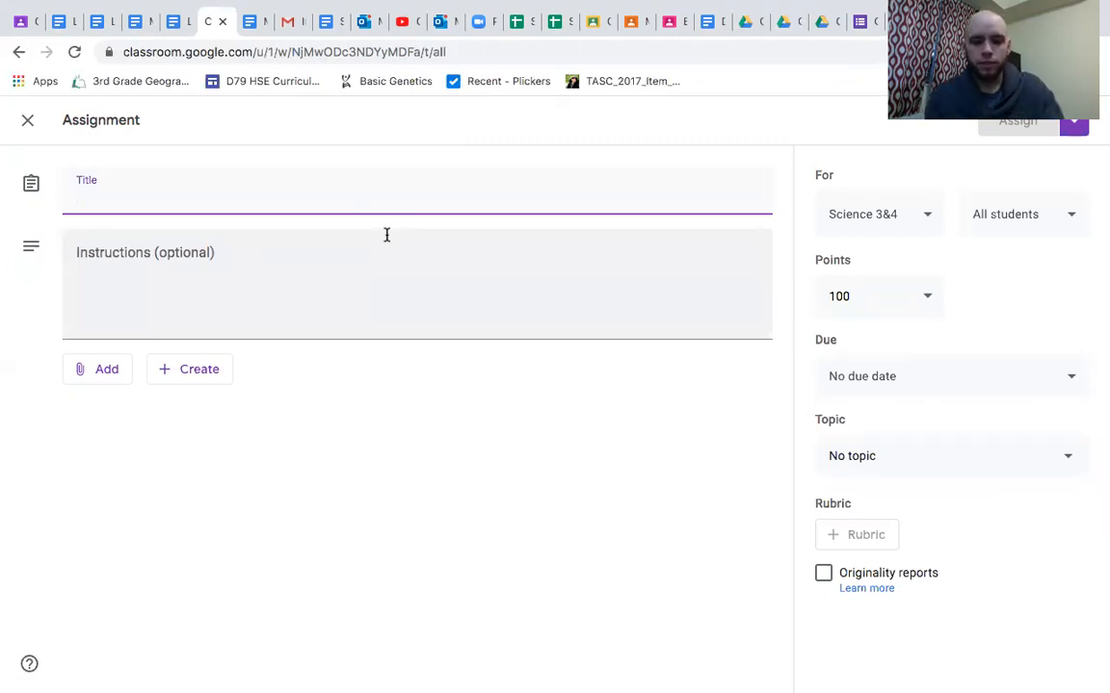
text(Assign)
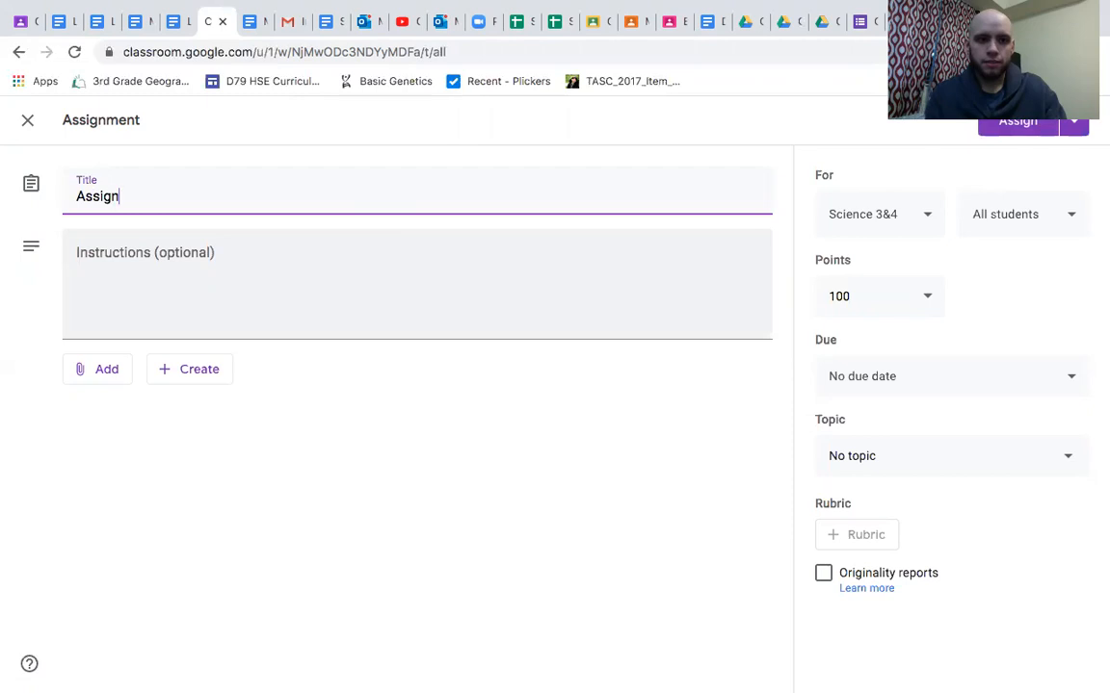
text(ment #1)
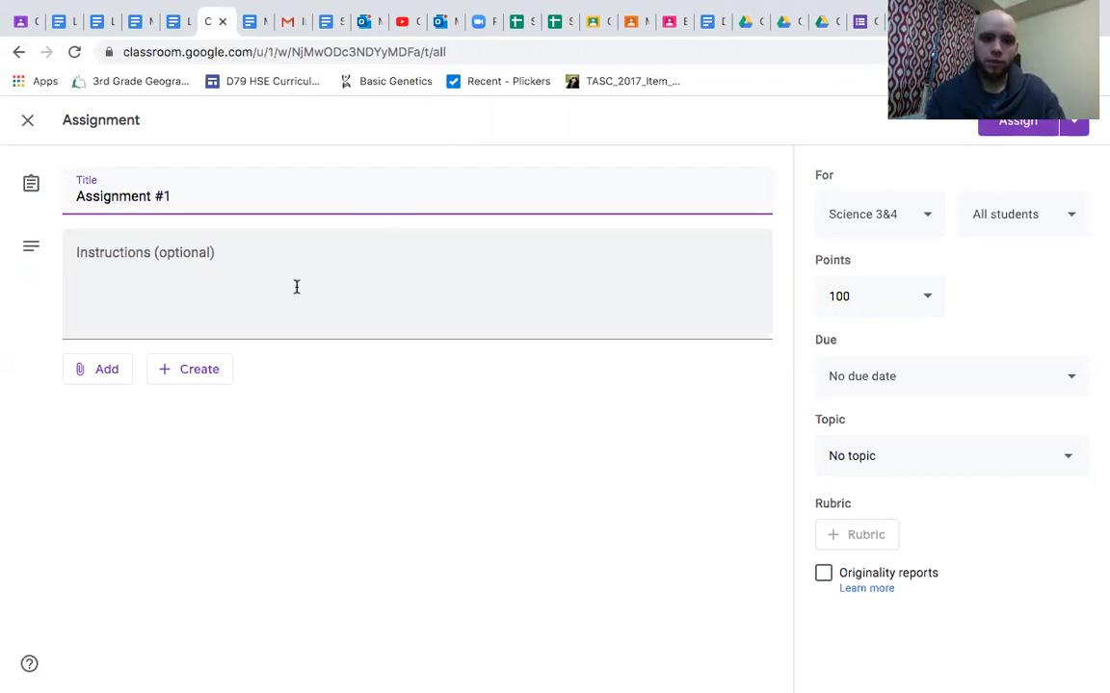
Step: Enter the assignment instructions "Read article then answer questions."
click(243, 277)
text(Read)
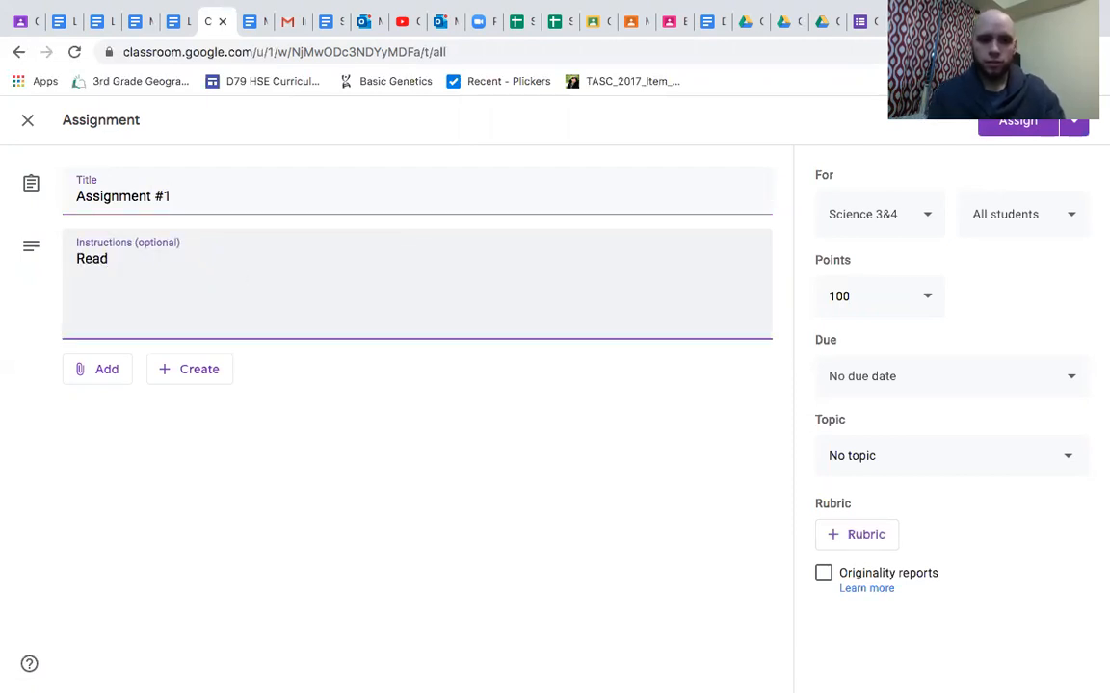
text( article )
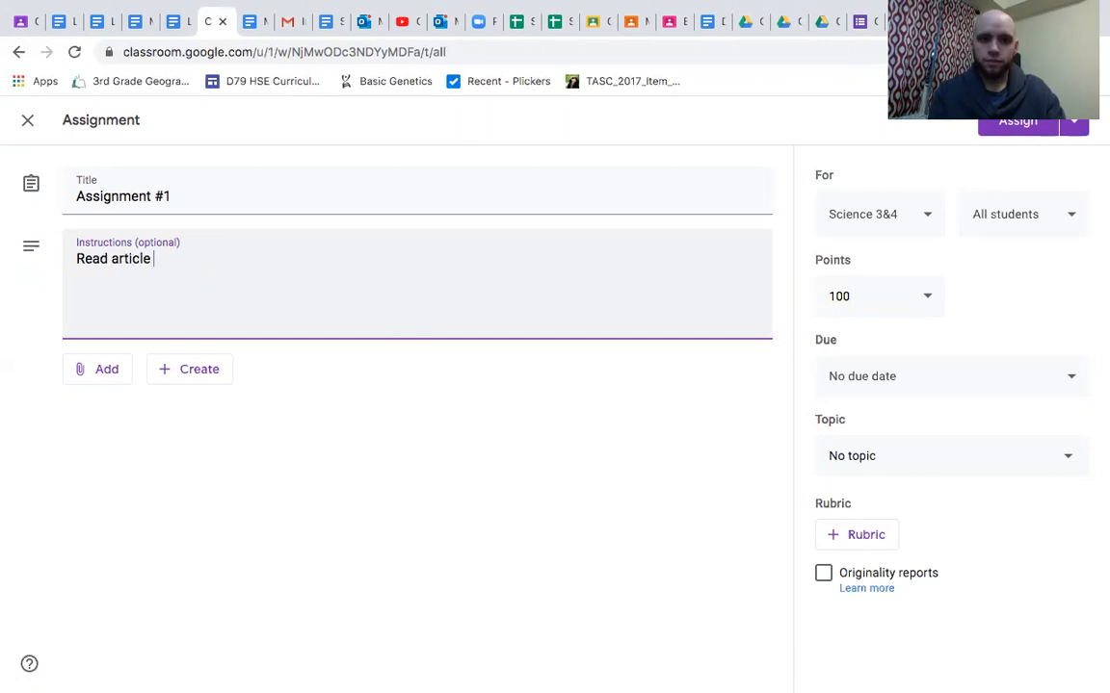
text(then answer questions.)
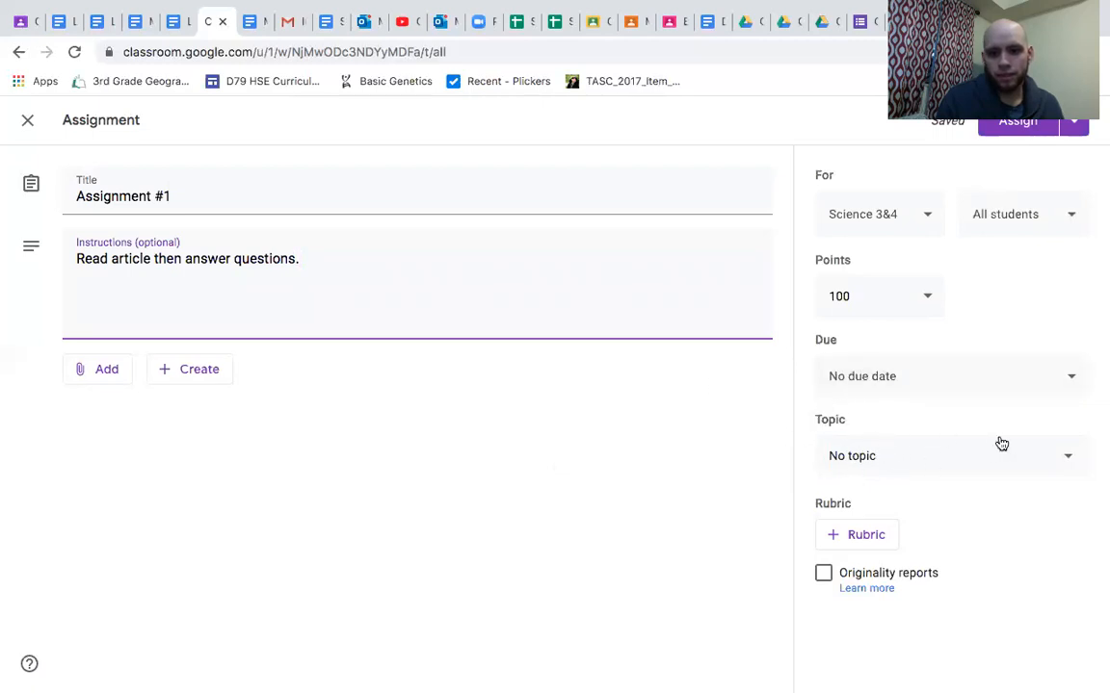
Step: File the assignment under the existing Class Assignments topic
click(1009, 467)
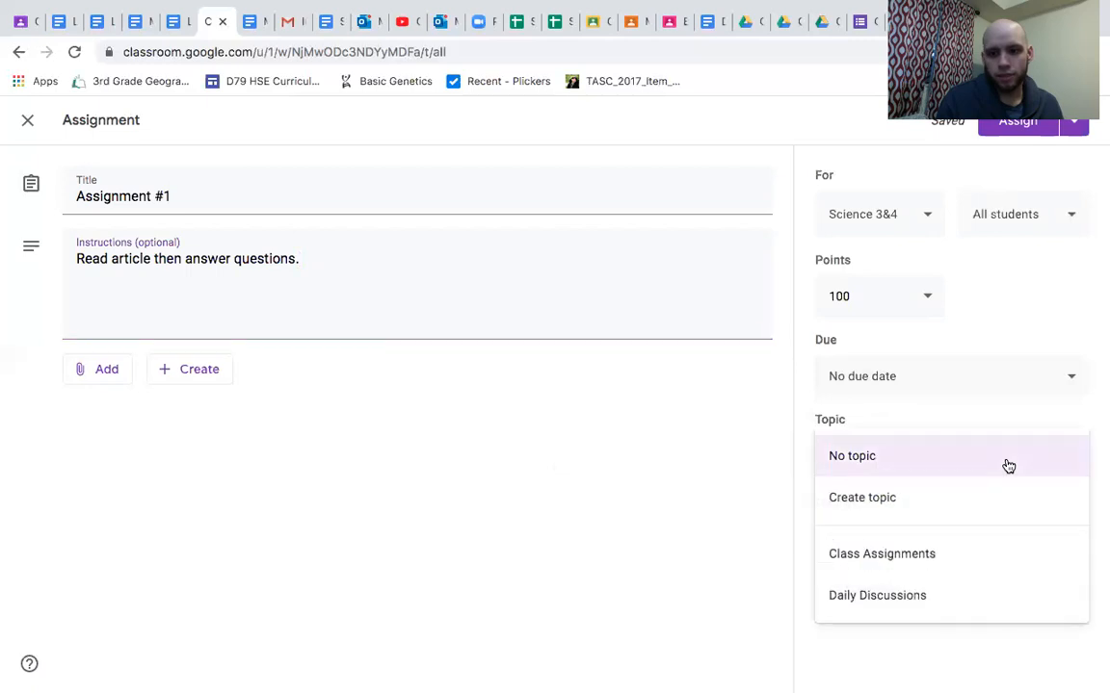
click(1025, 411)
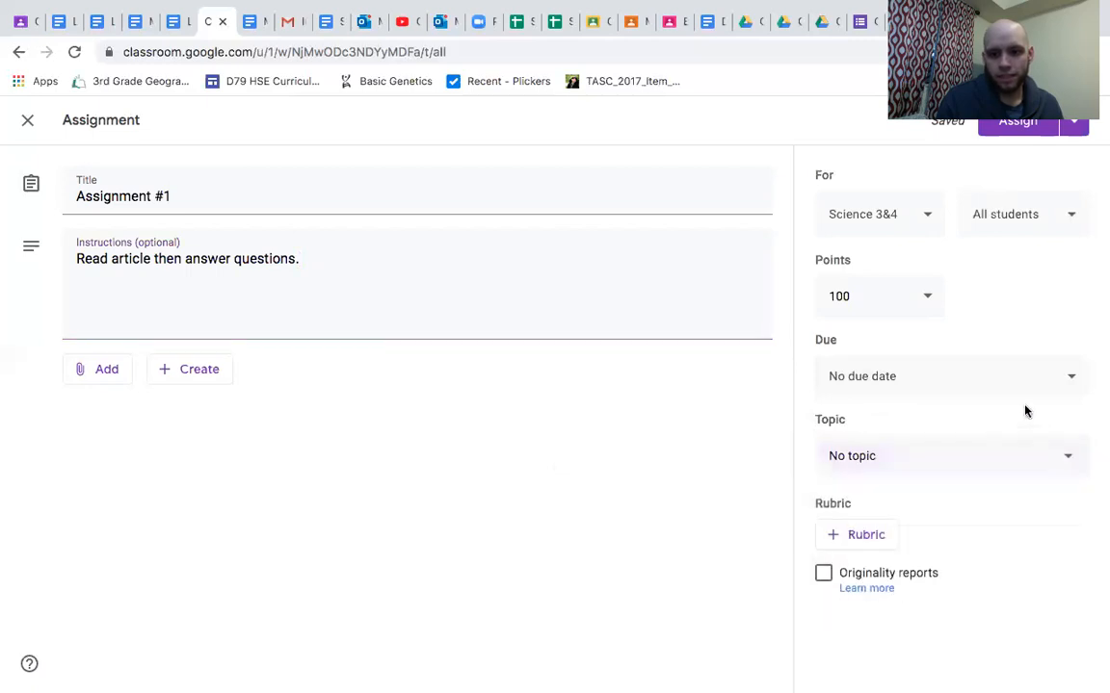
click(887, 463)
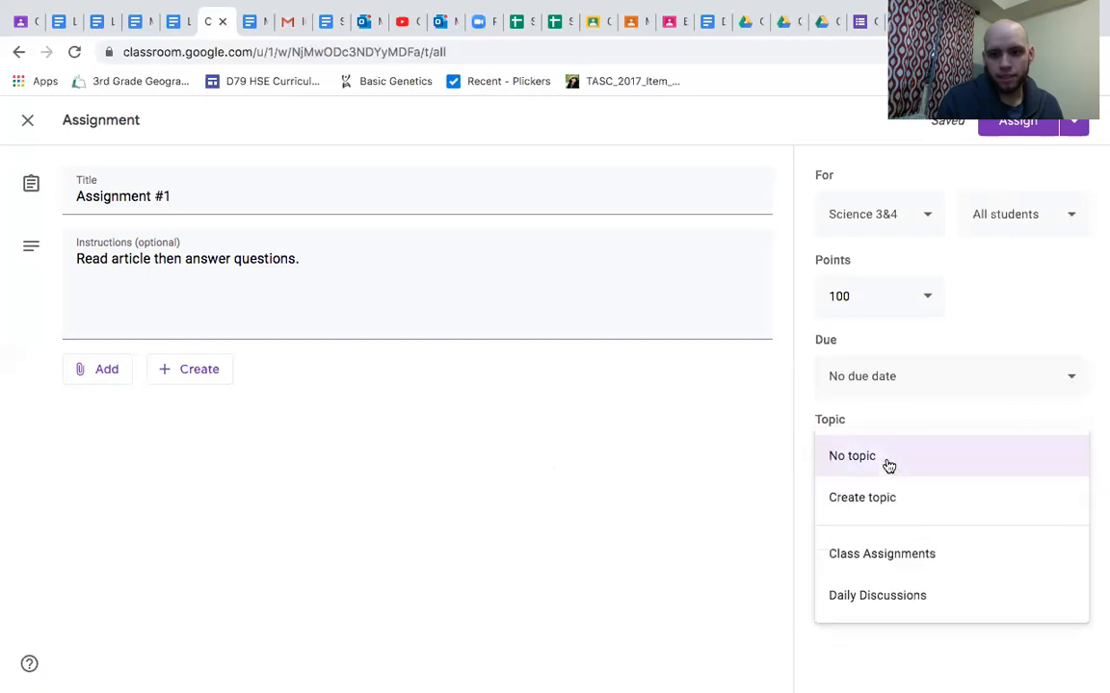
click(882, 568)
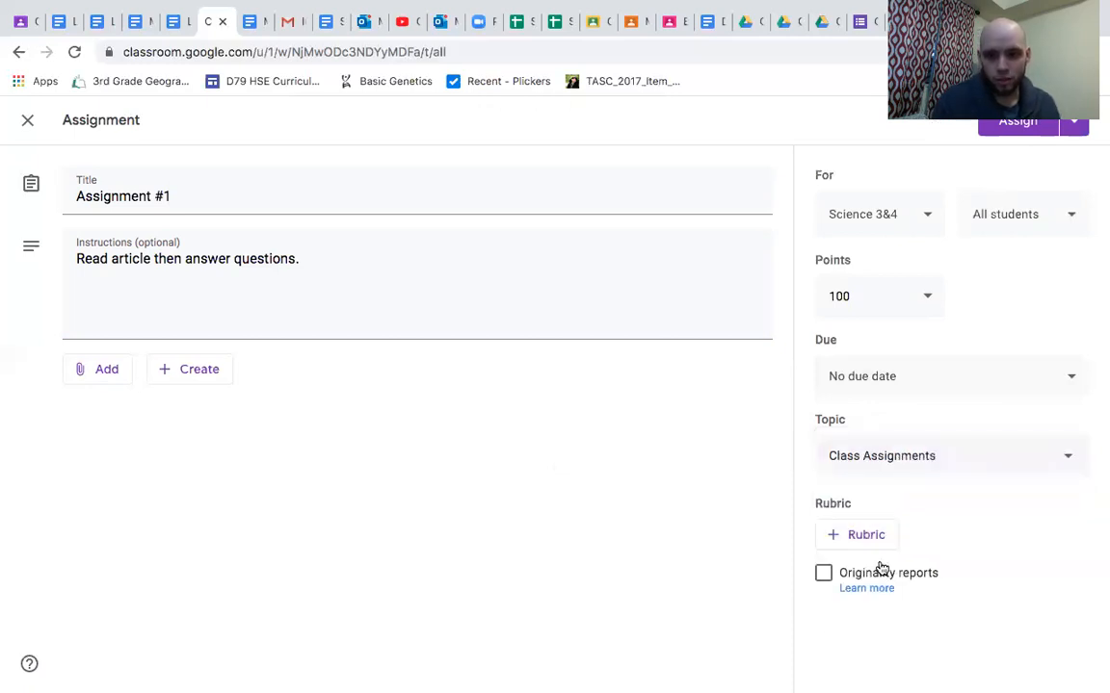
click(904, 468)
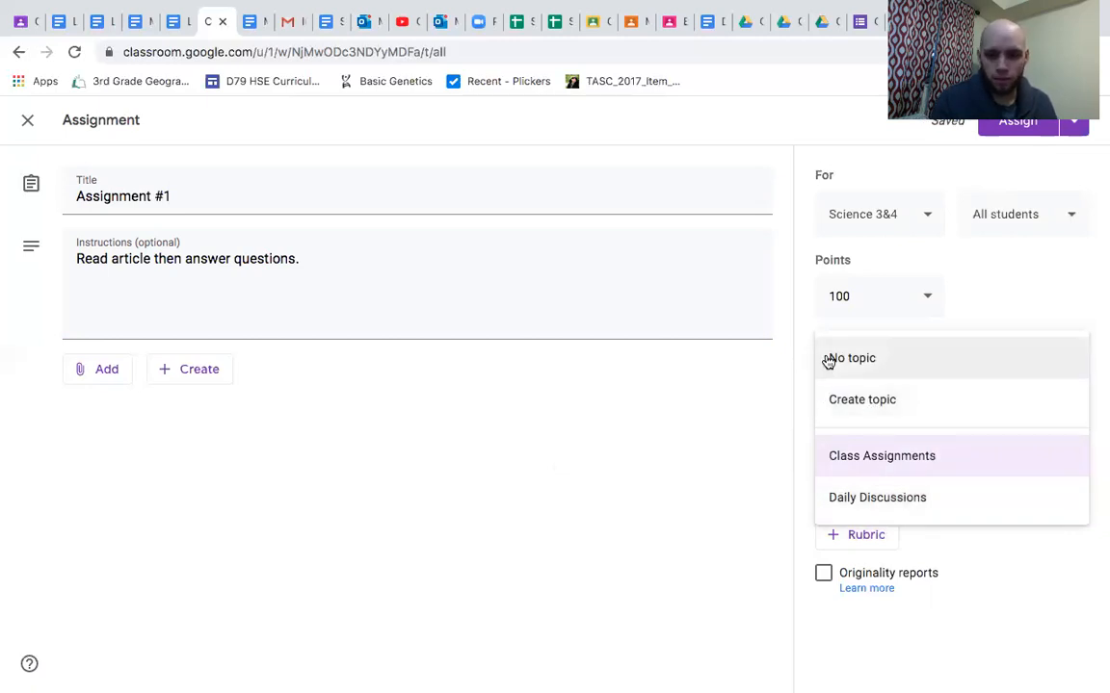
click(730, 405)
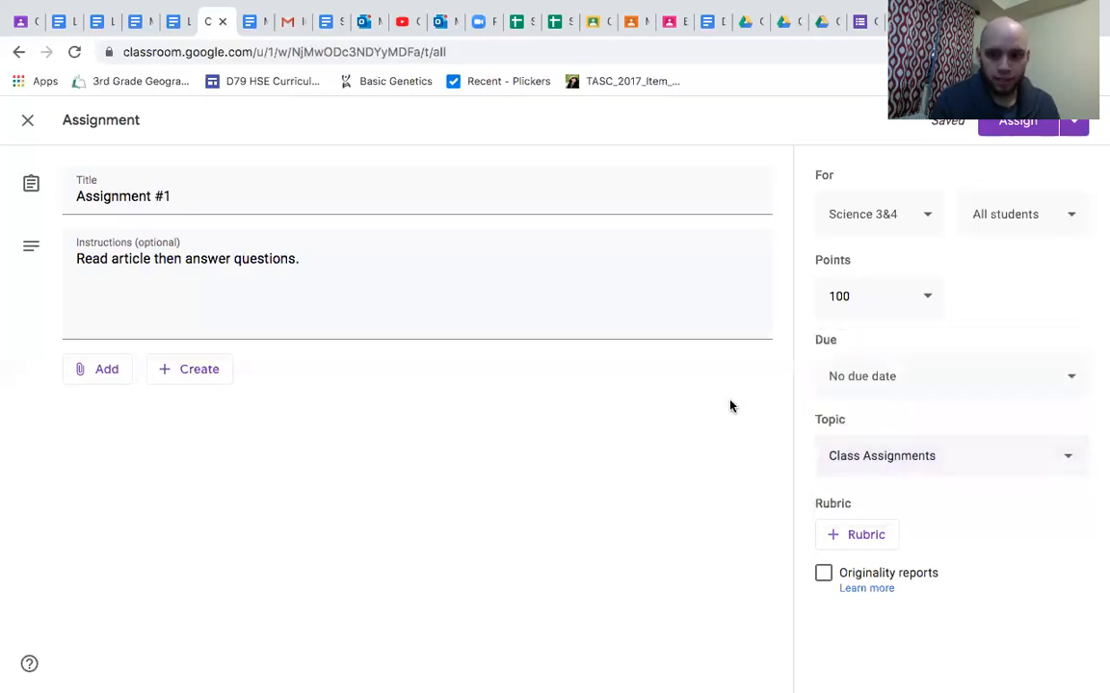
Step: Set the assignment's due date to Mar 26, 2020
click(887, 384)
click(911, 442)
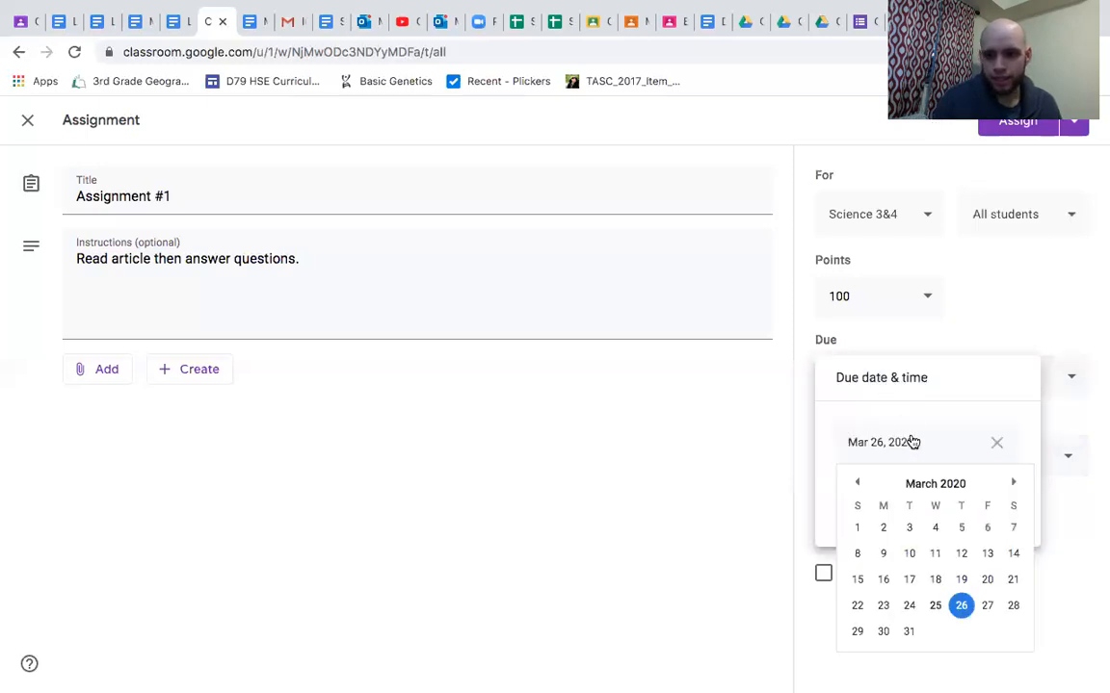
click(741, 443)
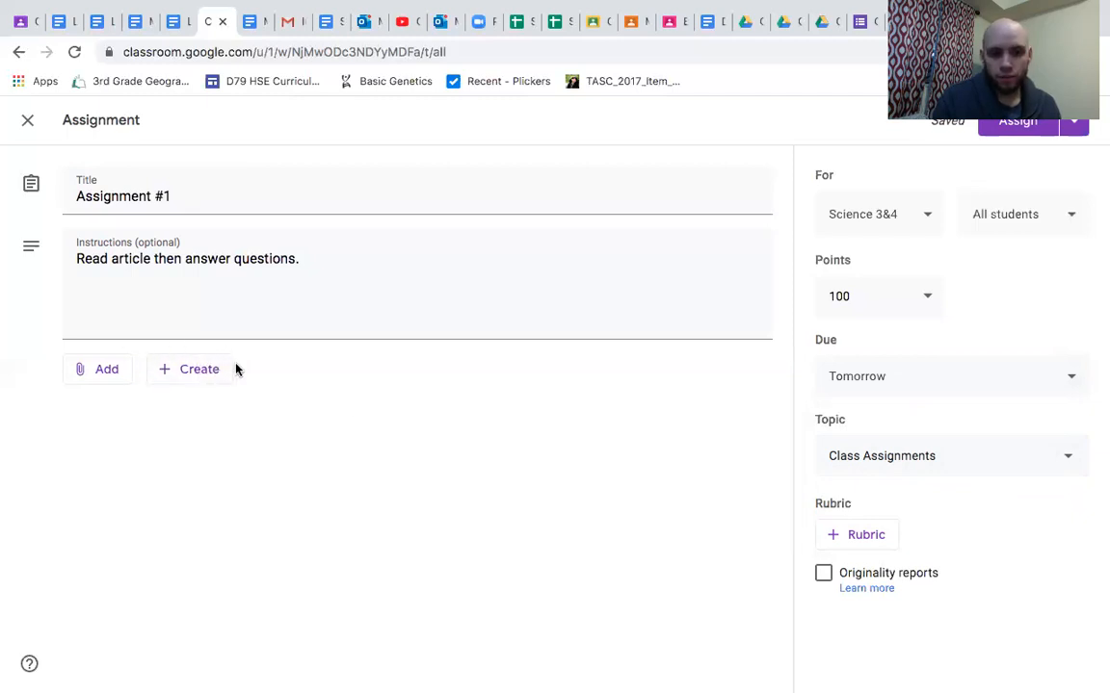
Step: Create a Google Docs attachment for the assignment and enter the correctly spelled heading "Questionnaire about the American Revolution"
click(183, 382)
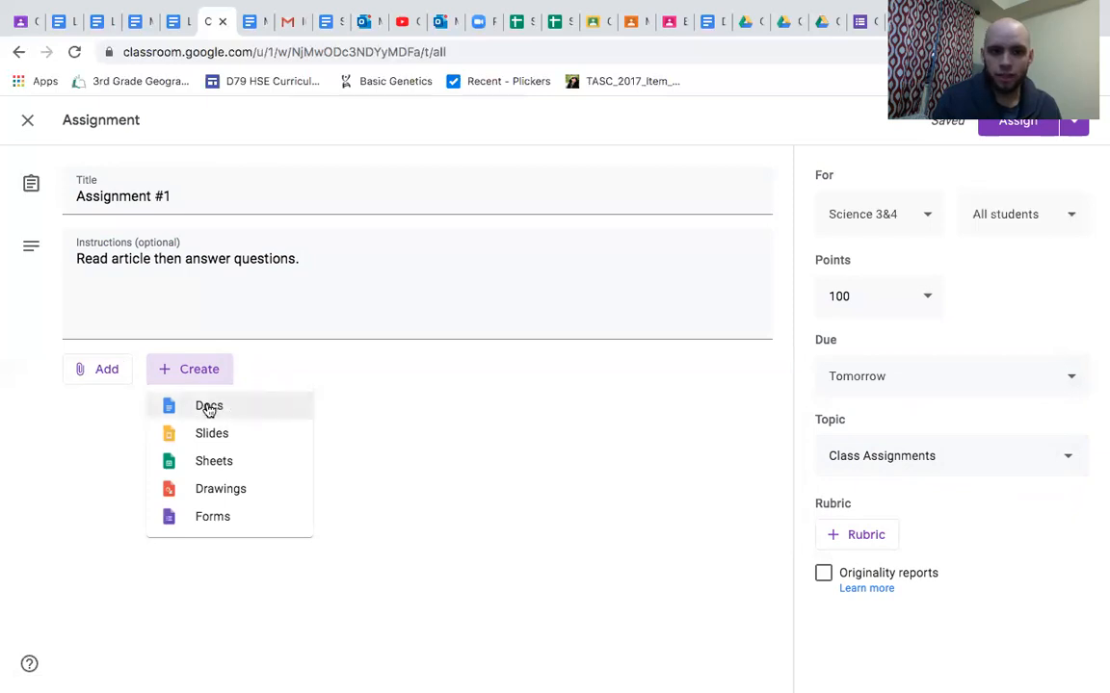
click(209, 408)
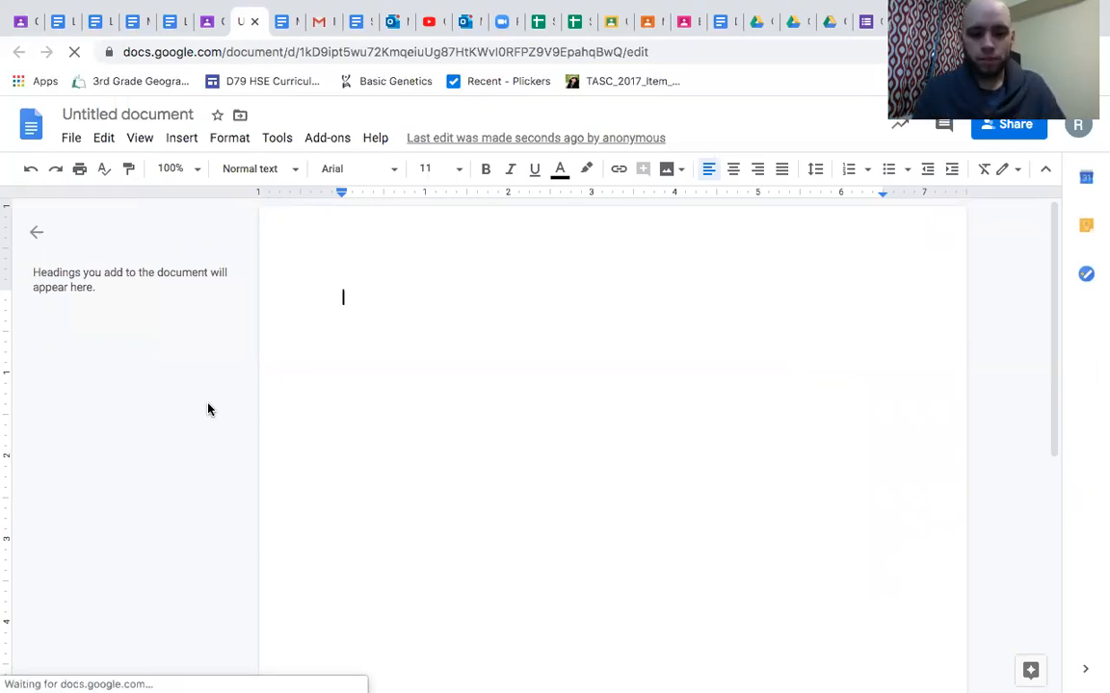
text(Question)
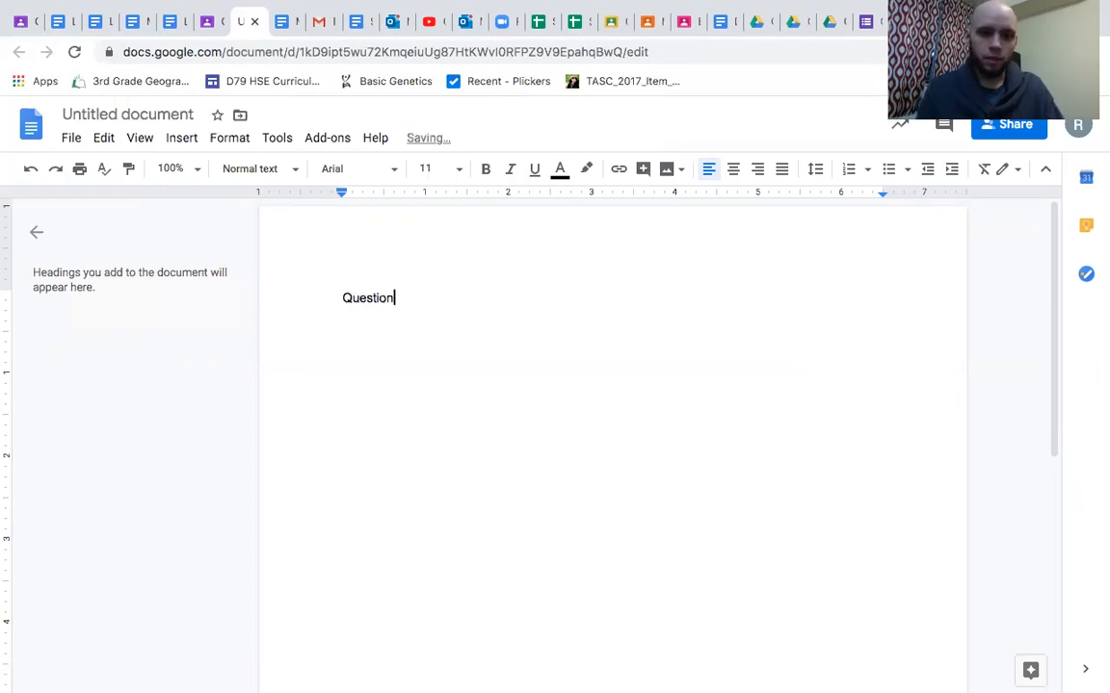
text(aire about the American Revolution:)
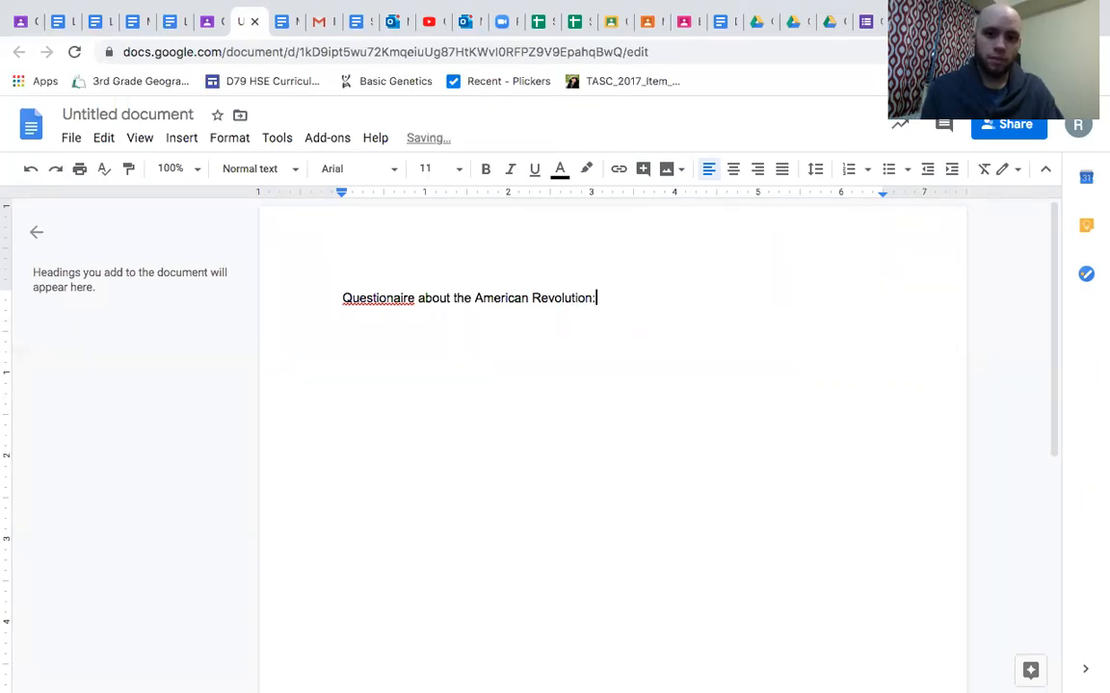
key(BackSpace)
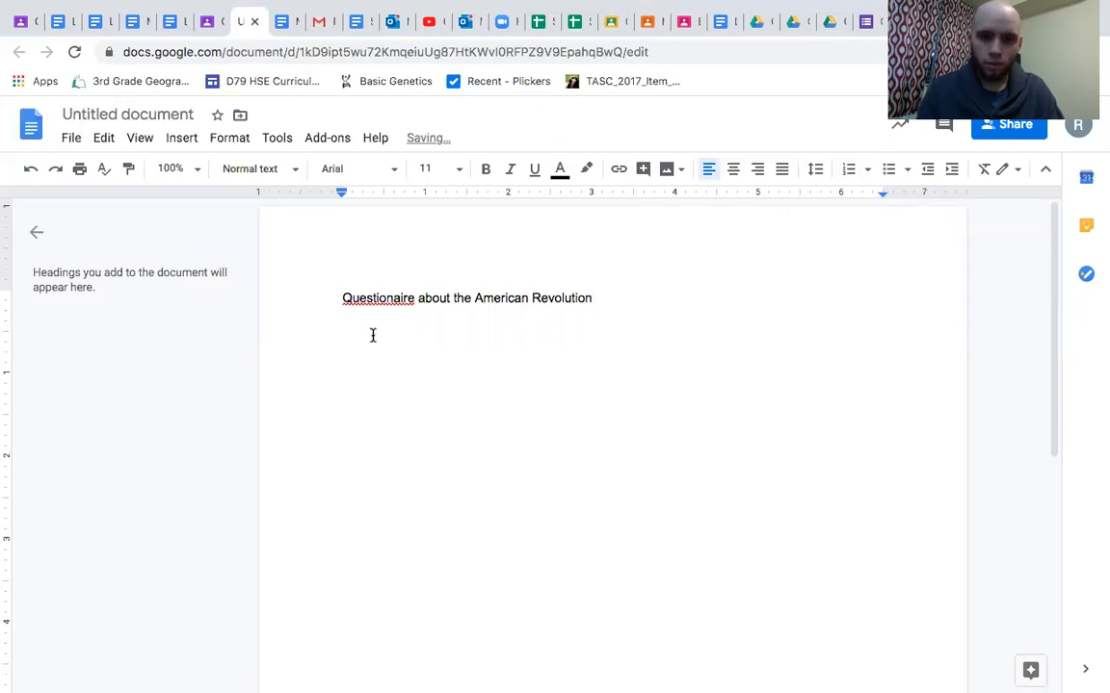
right_click(384, 300)
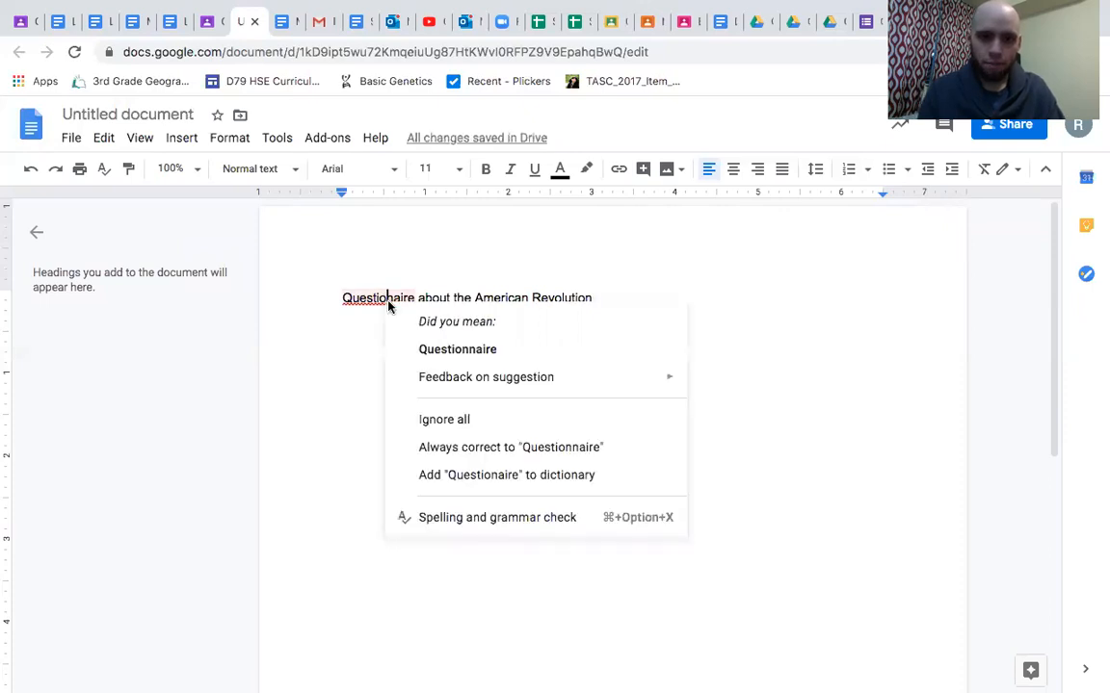
click(470, 352)
Step: Begin a numbered list below the heading with the question "What year did the revolution begin?"
key(Return)
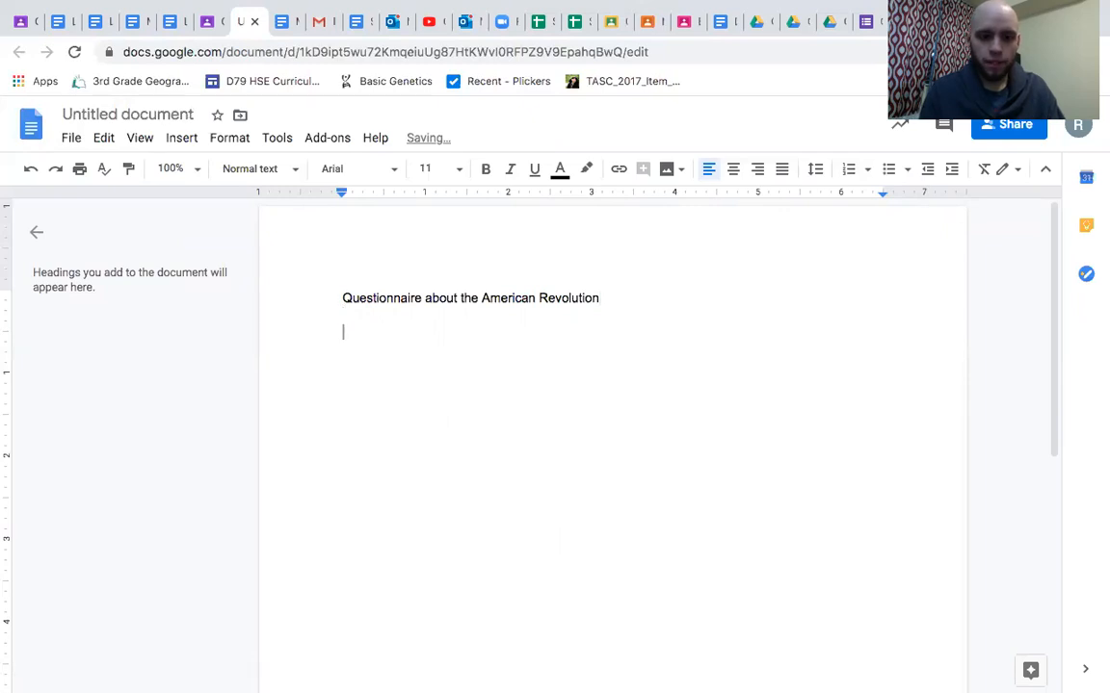
text(1. )
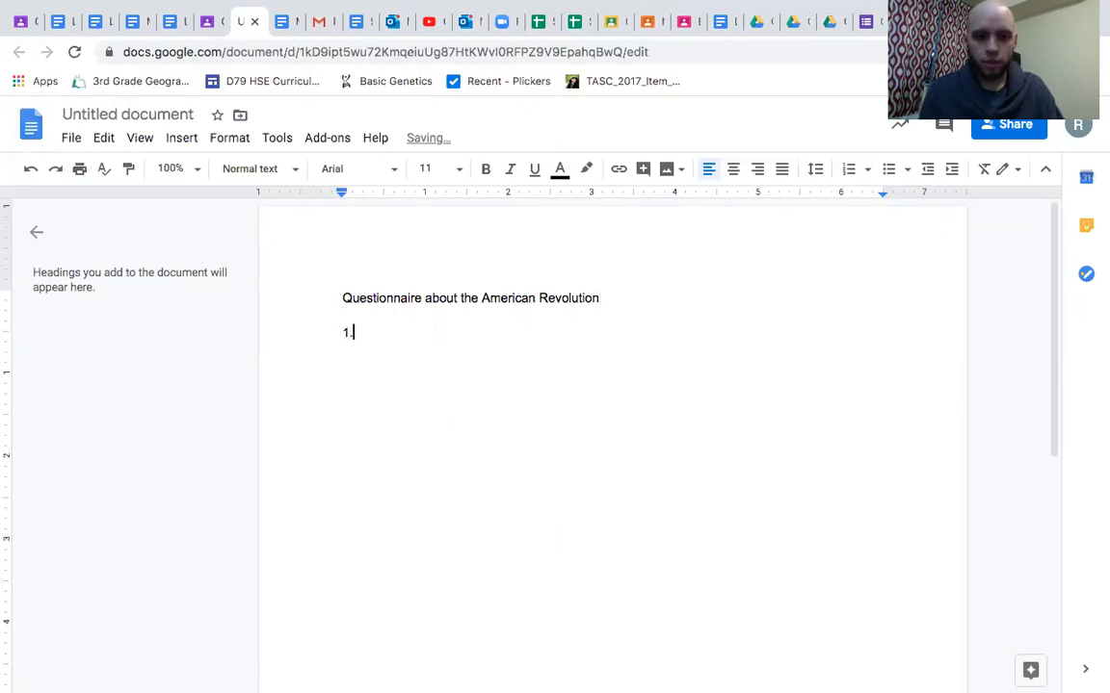
text(What year did the )
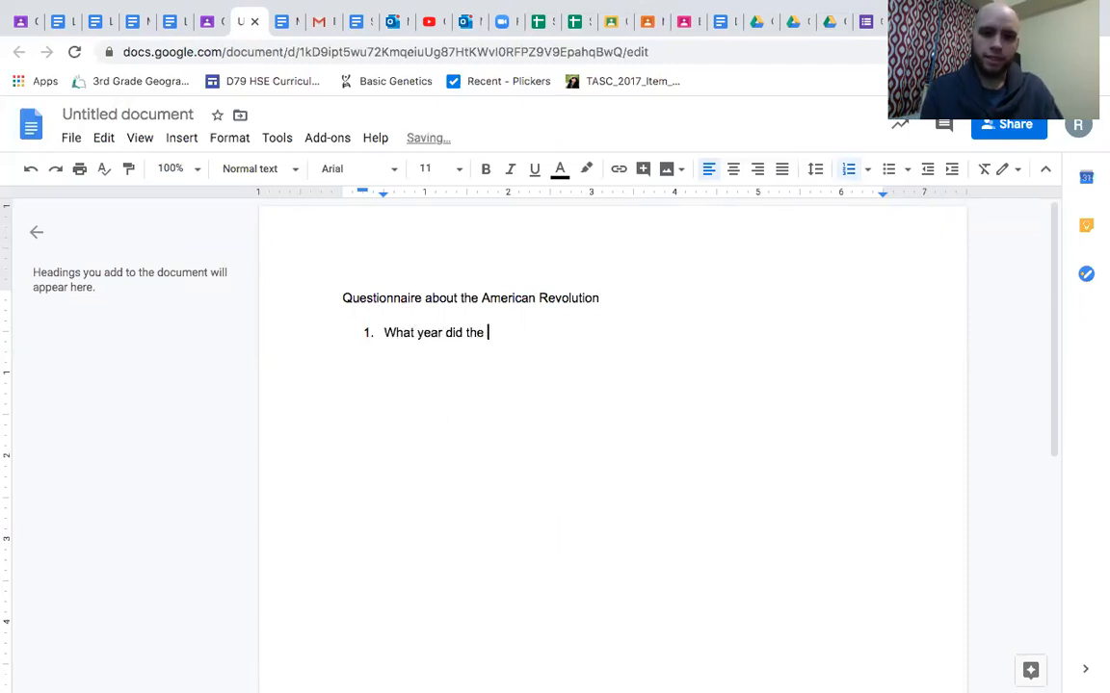
text(revolu)
key(BackSpace)
text(lution begin)
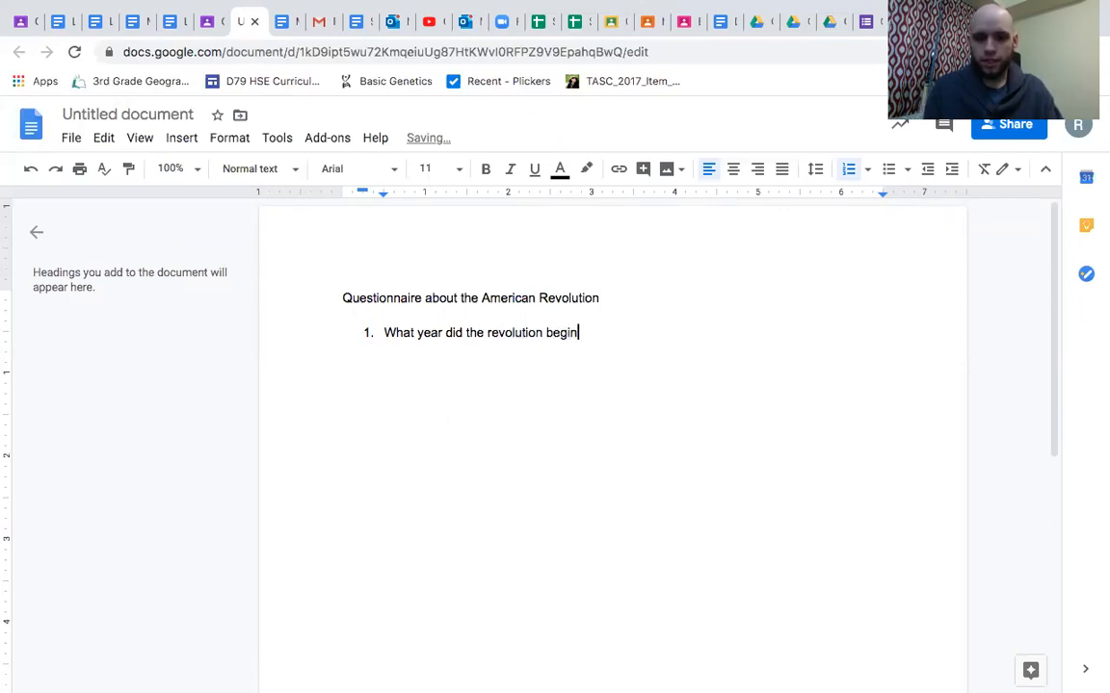
text(?)
Step: Add the second numbered question "Who was involved with the revolution?"
key(Return)
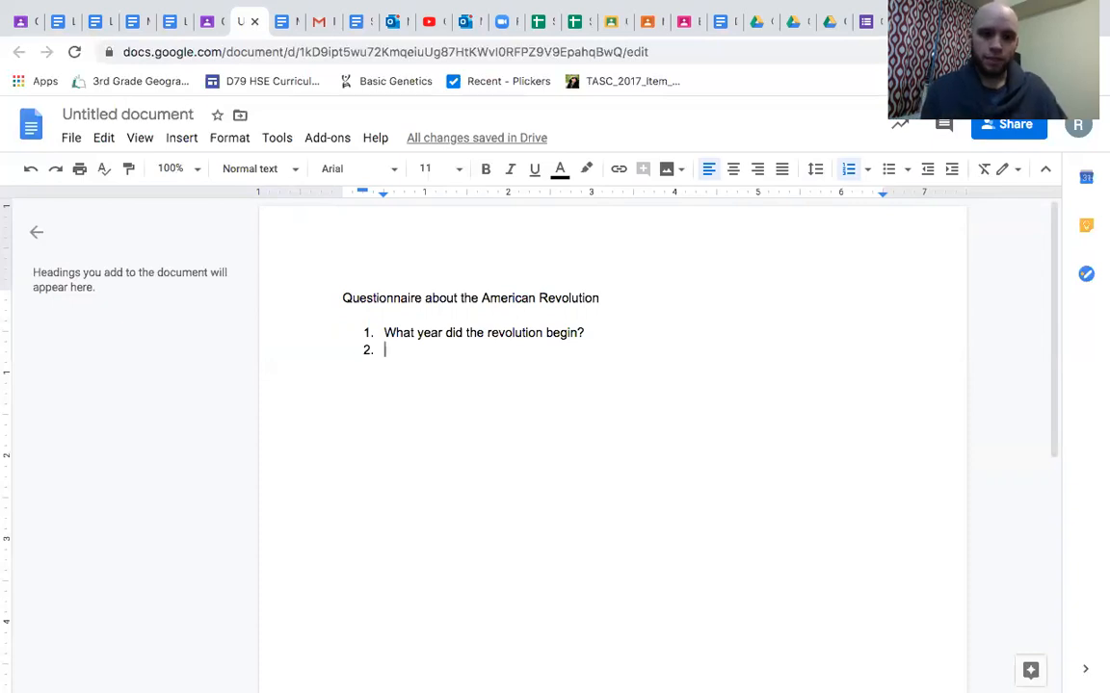
text(Who was involved with the reovlu)
key(BackSpace)
key(BackSpace)
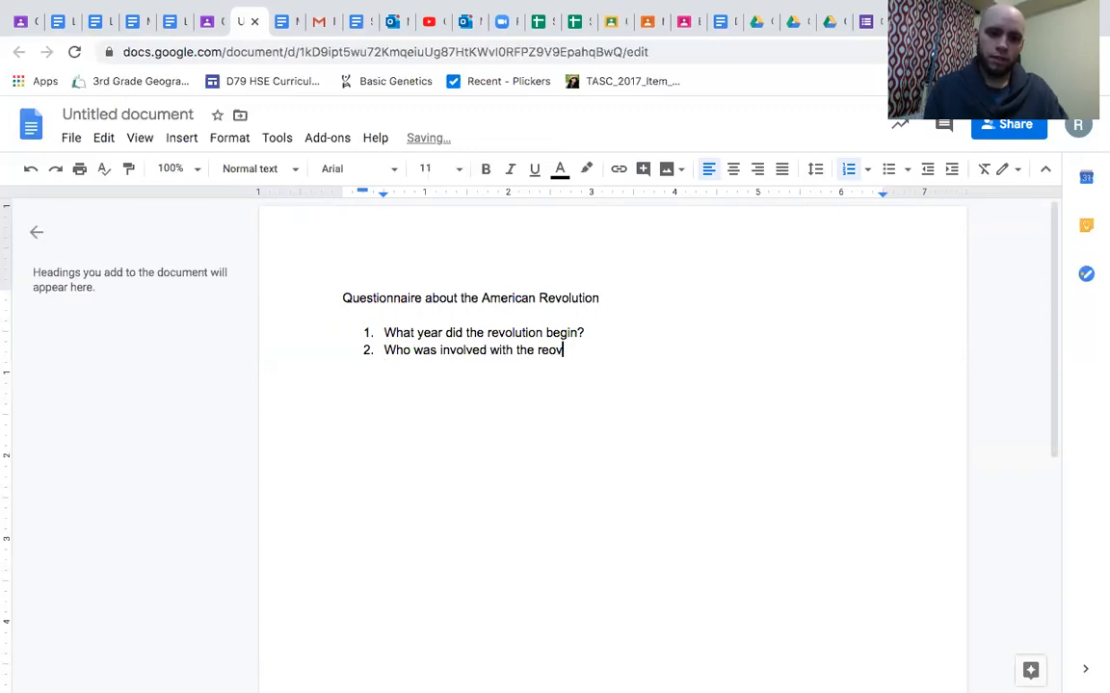
key(BackSpace)
key(BackSpace)
text(vol)
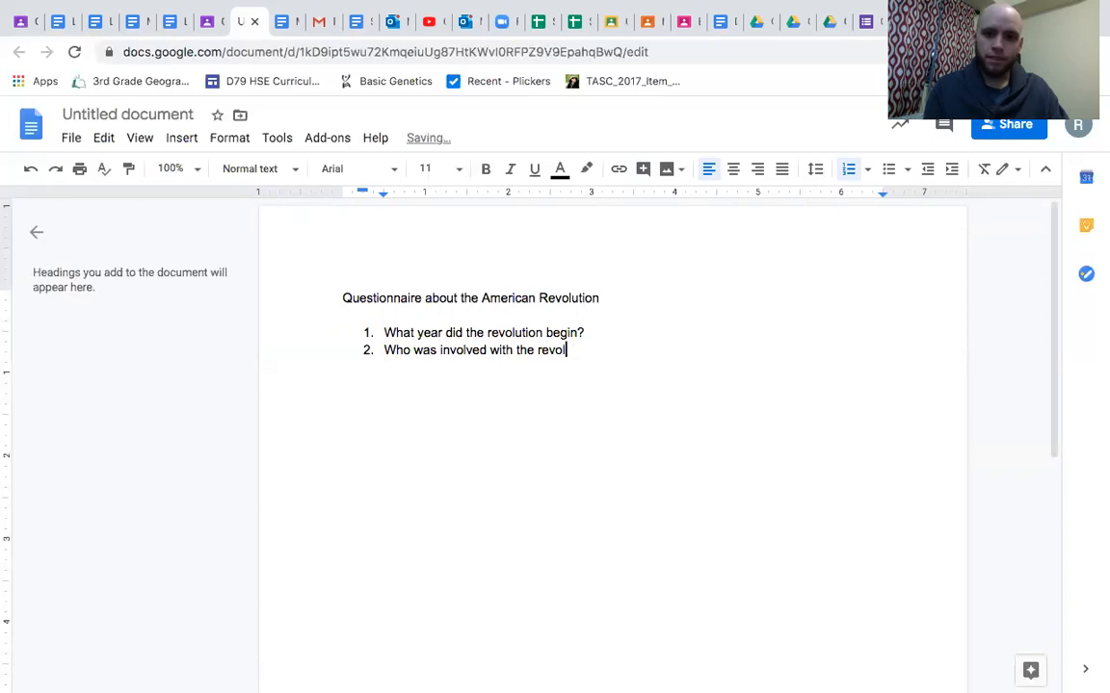
text(ution?)
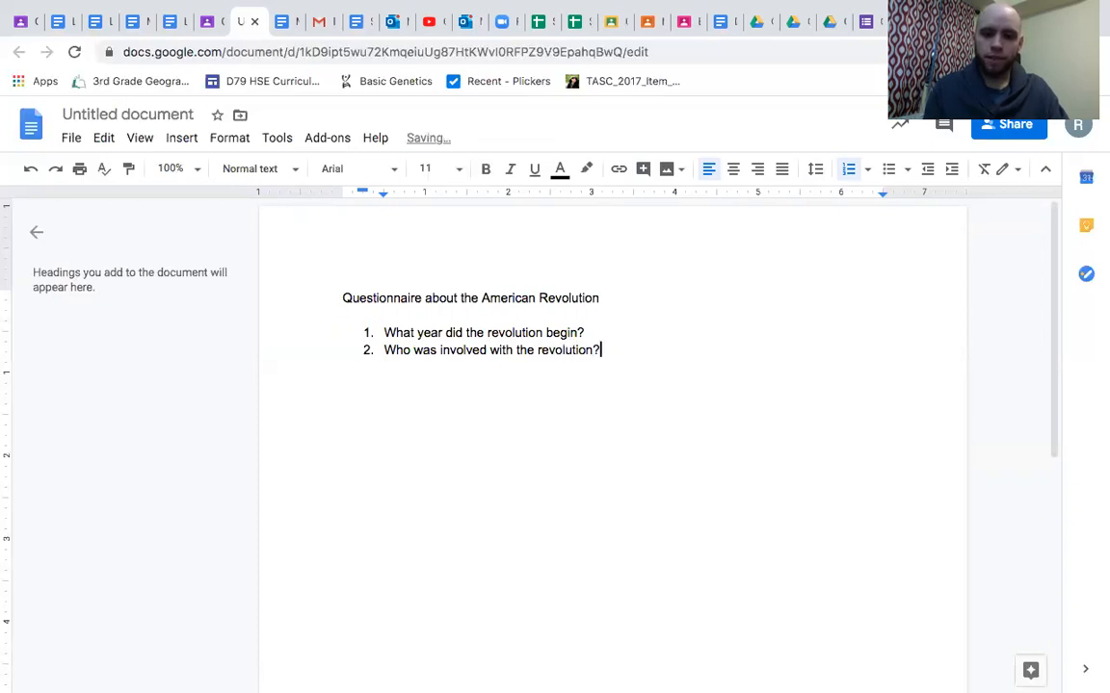
Step: Add an unnumbered line below the first question and insert a 1 x 1 table there as a response box
click(591, 332)
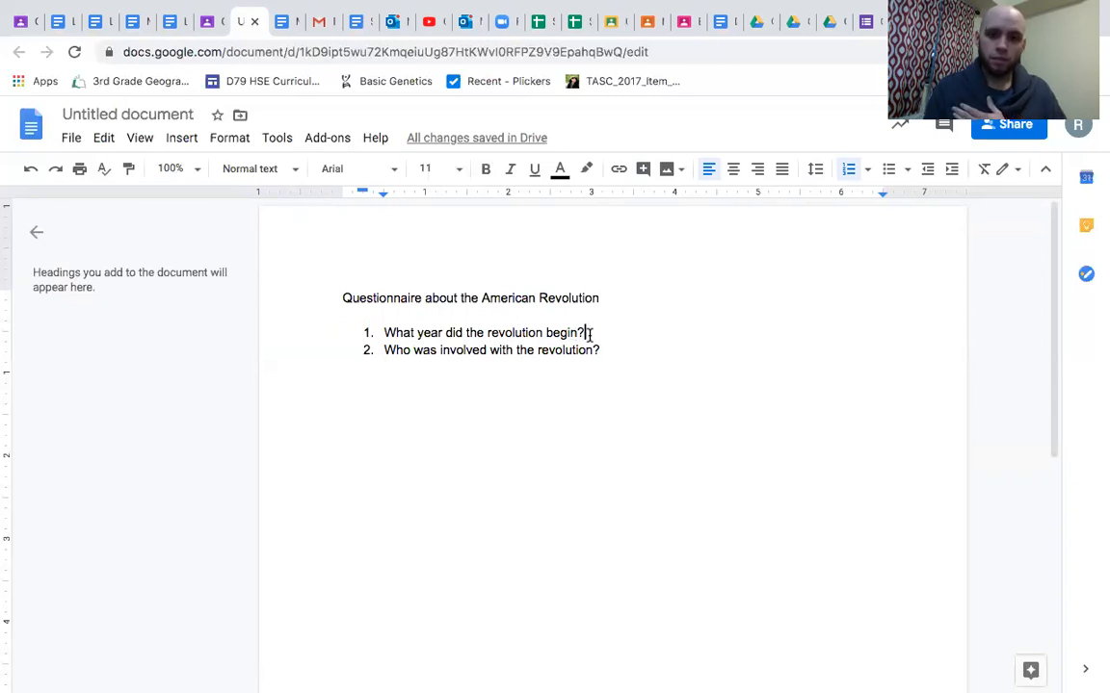
key(Return)
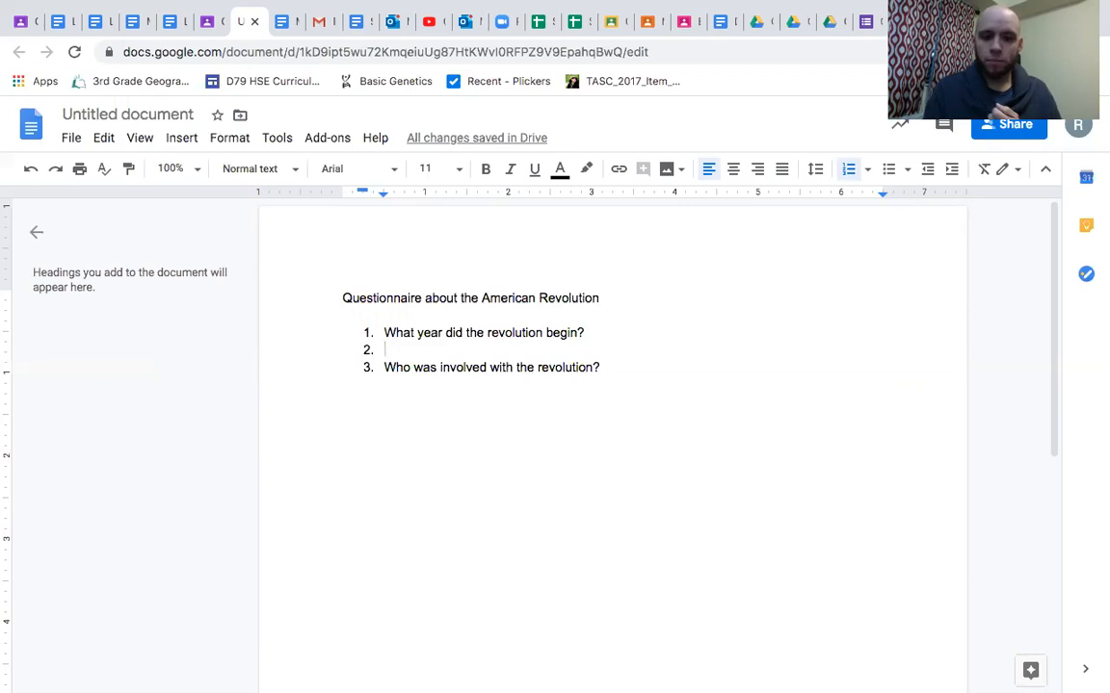
key(BackSpace)
key(BackSpace)
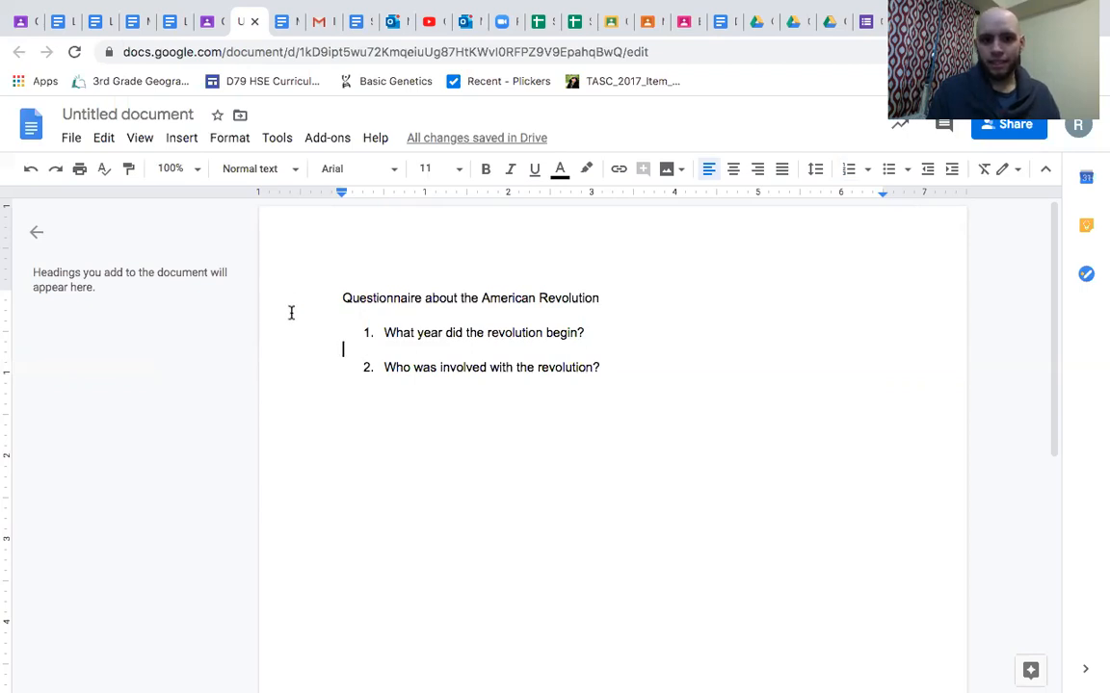
click(182, 141)
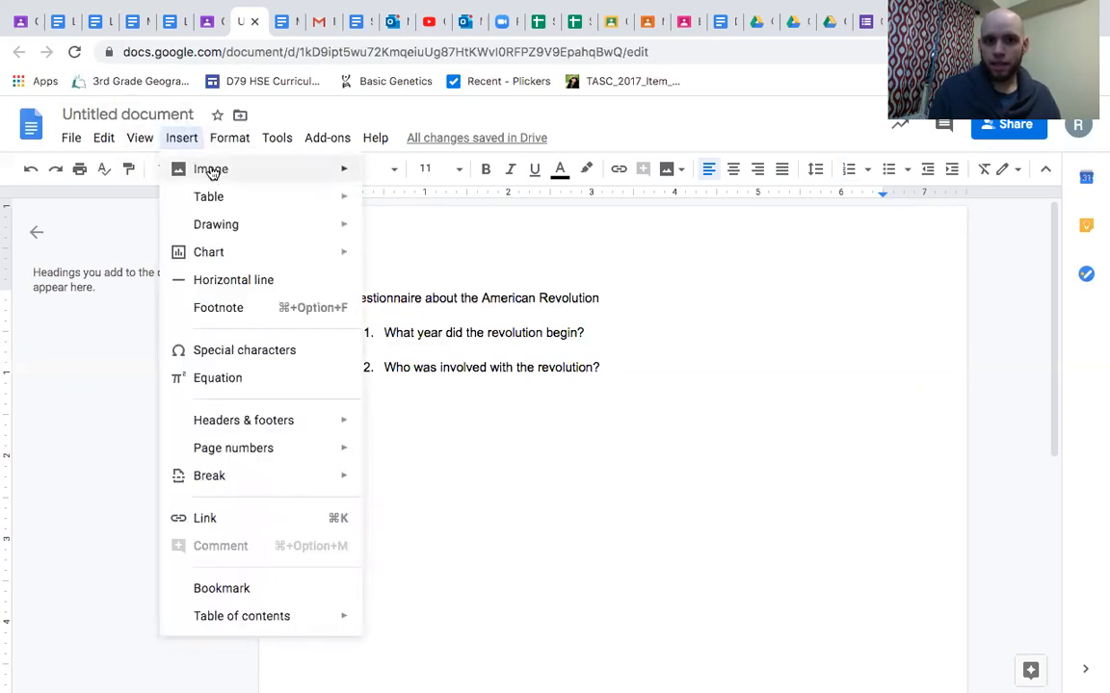
mouse_move(231, 199)
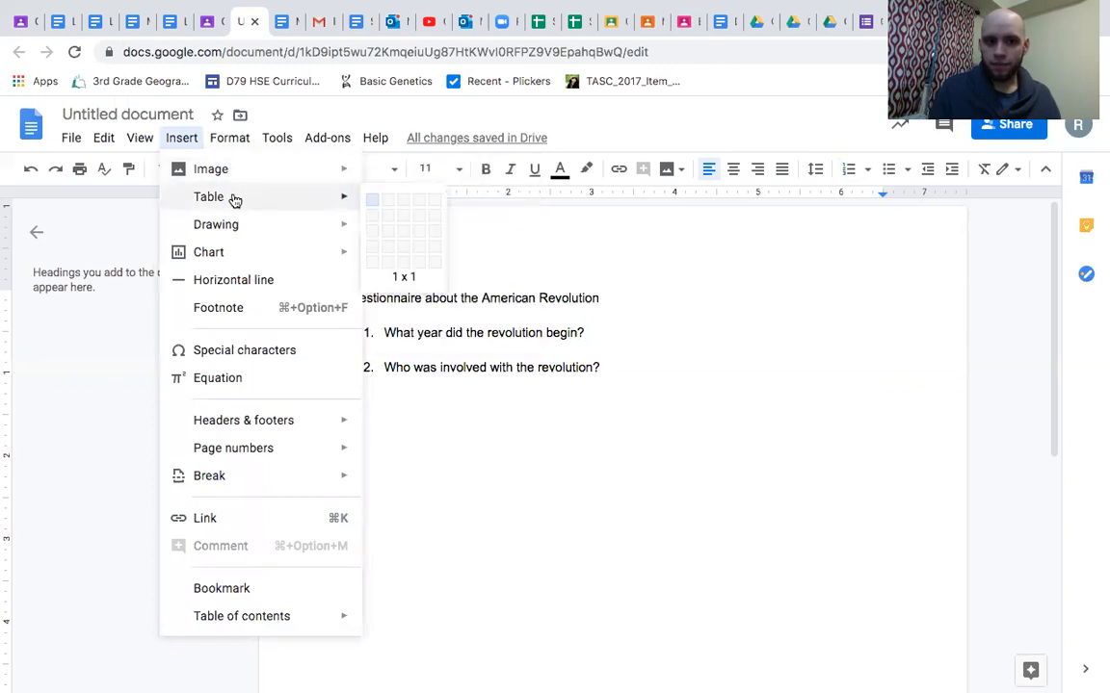
click(372, 209)
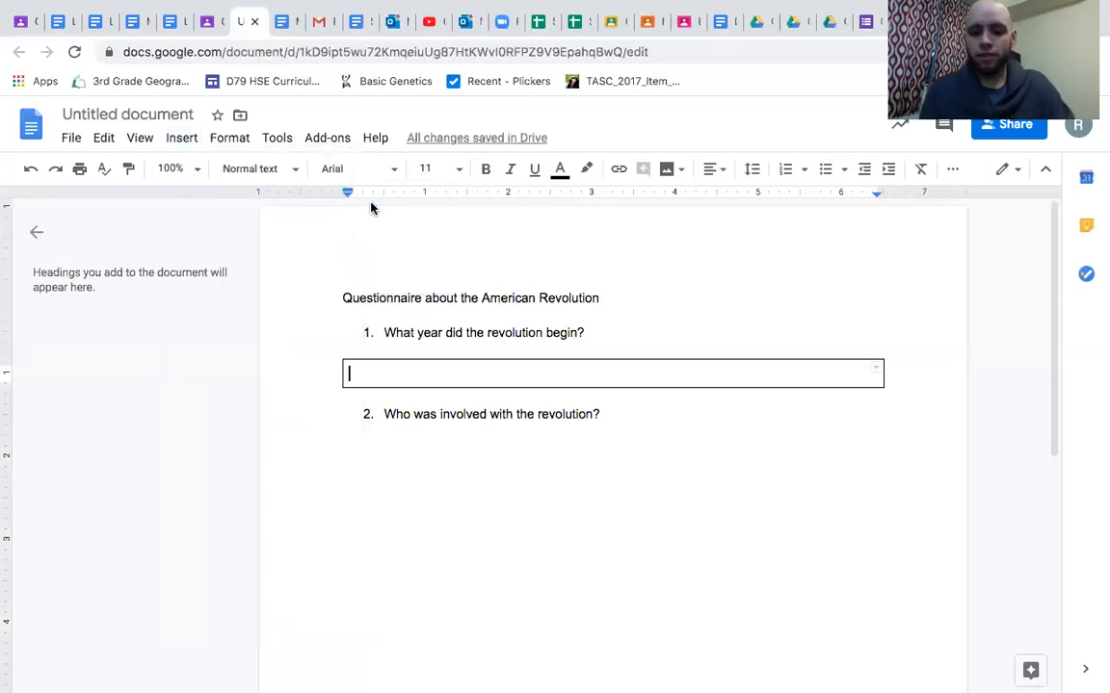
Step: Enter "Type your response here:" in the first question's table, followed by an empty line
text(Type )
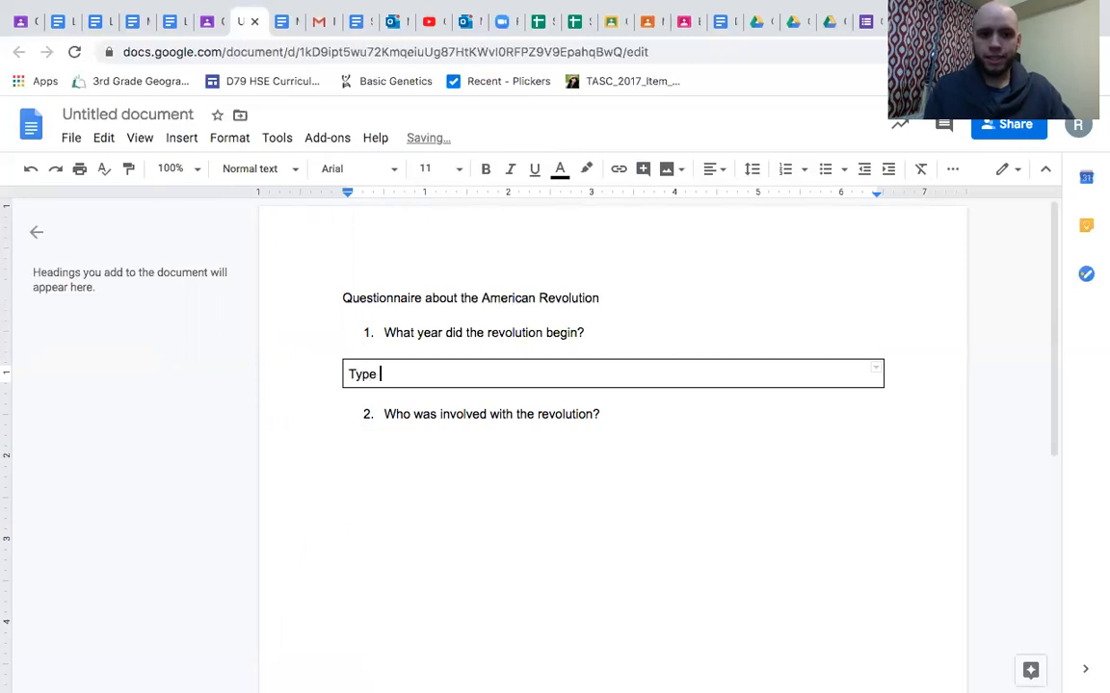
text(your respo)
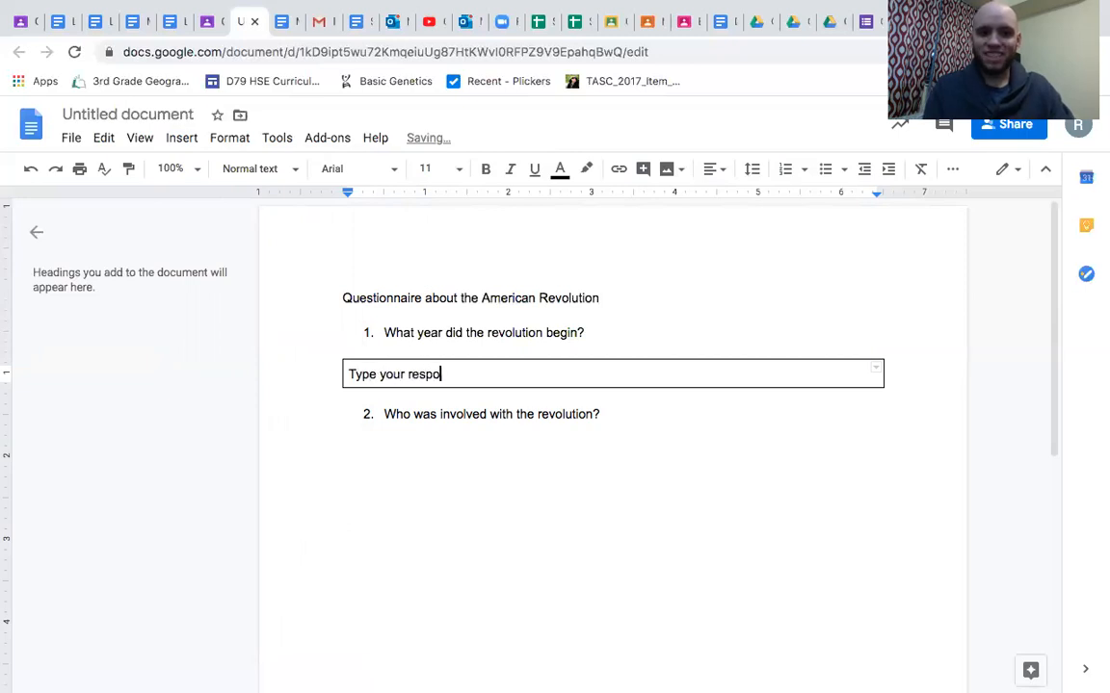
text(nse here:)
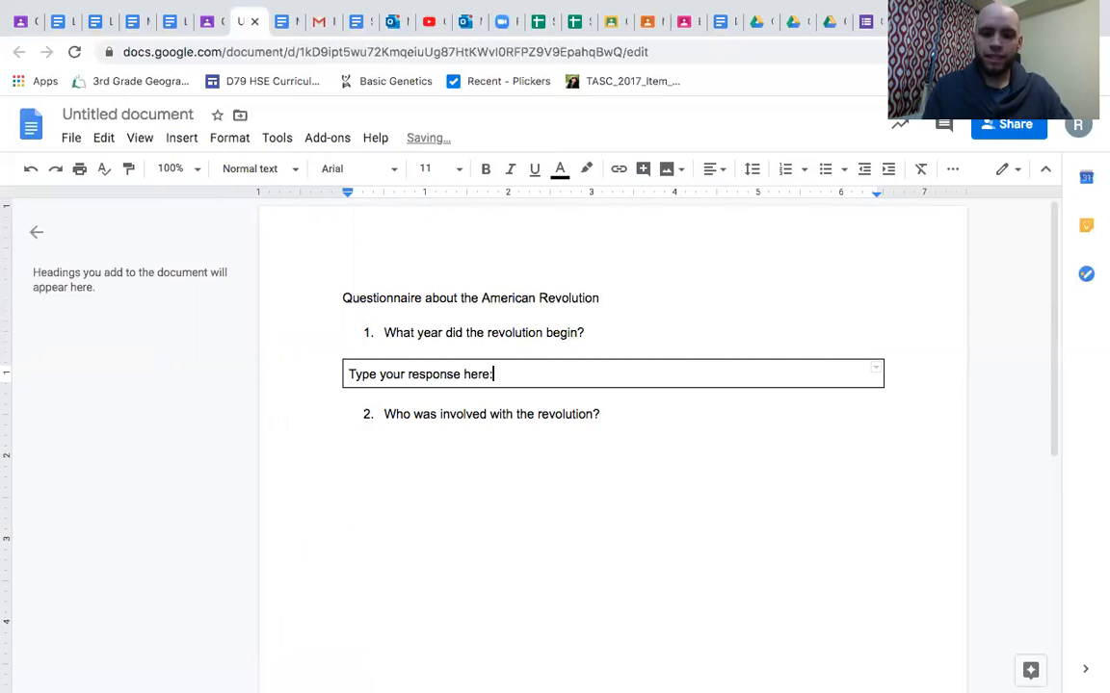
key(Return)
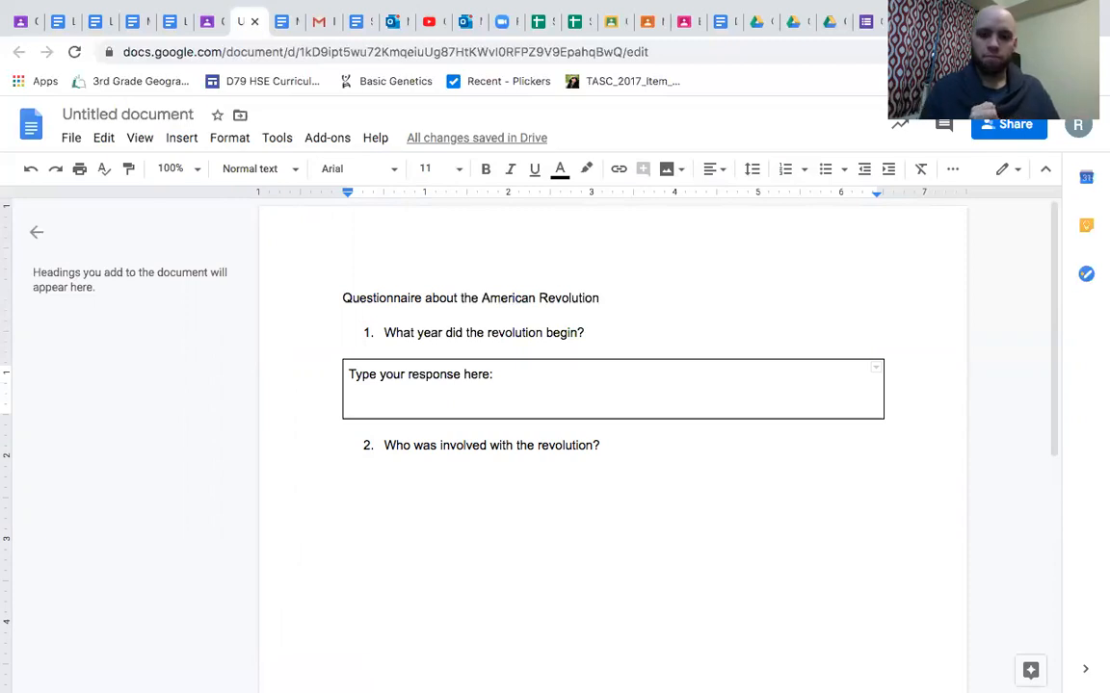
Step: Add an unnumbered line below the second question and insert a 1 x 1 table there
click(617, 448)
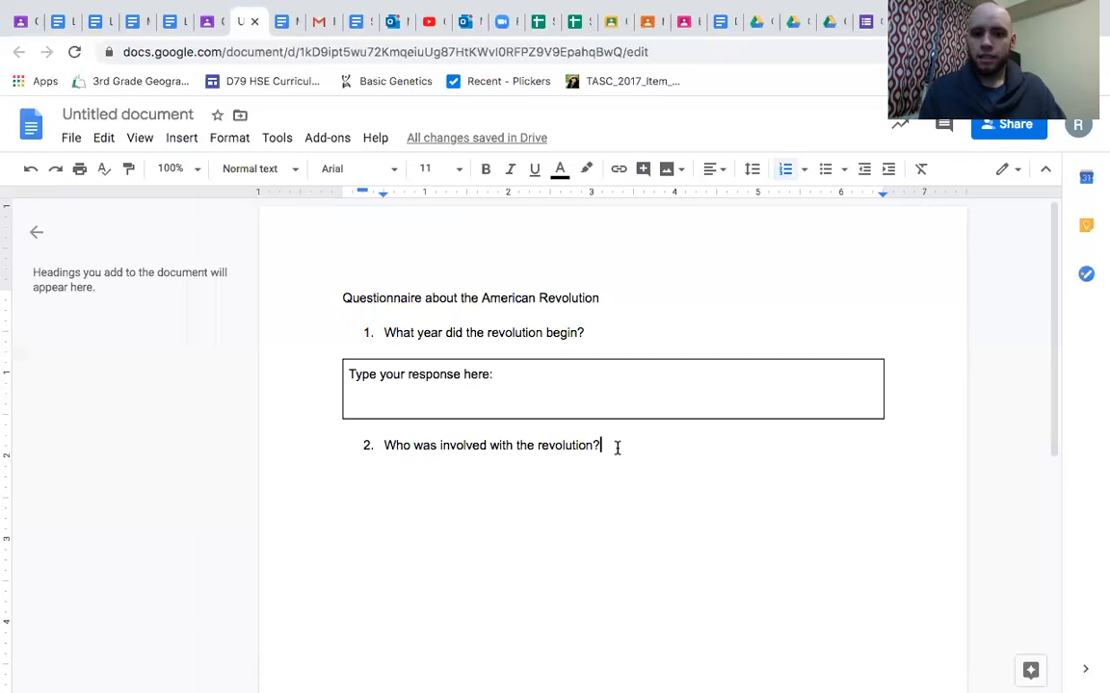
key(Return)
key(BackSpace)
key(BackSpace)
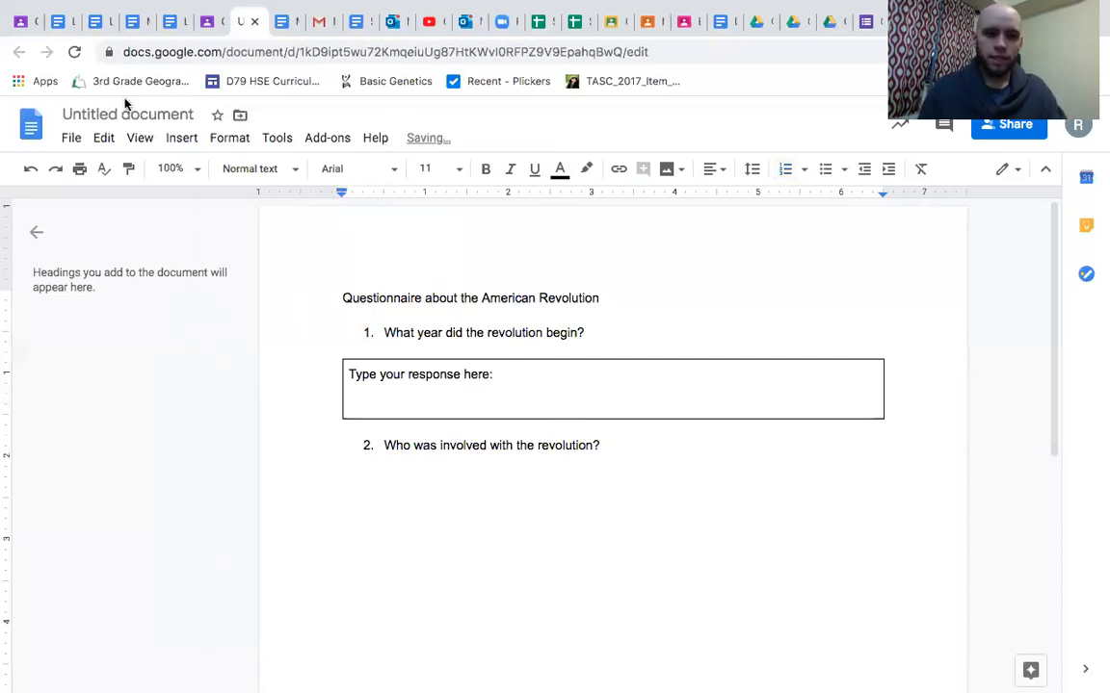
click(180, 140)
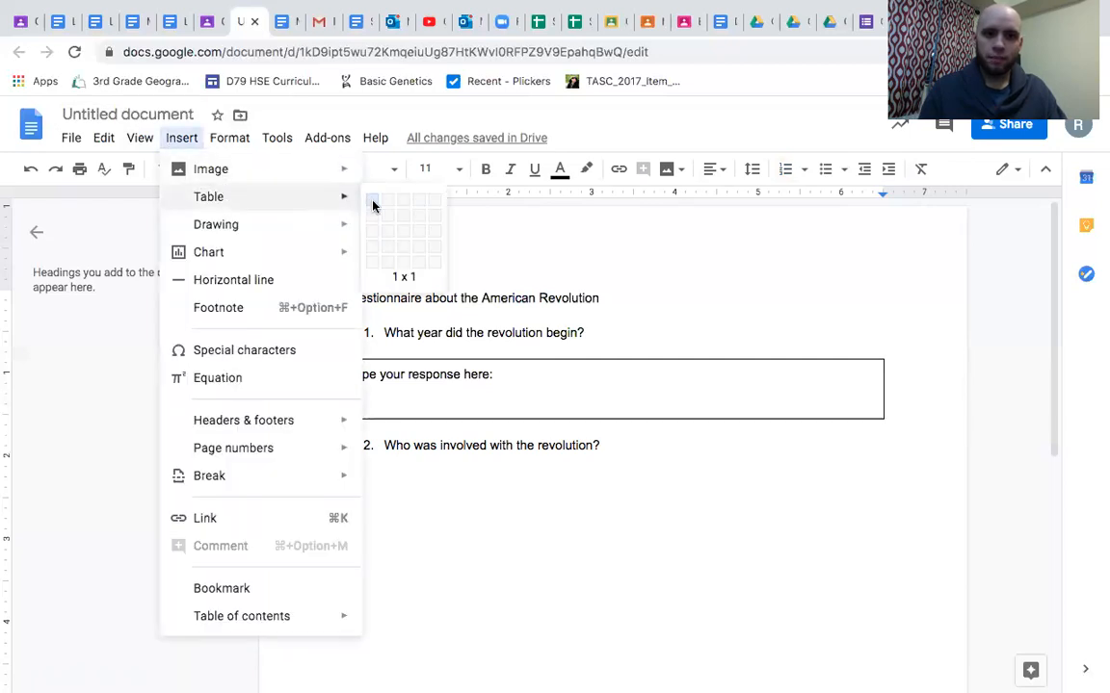
click(372, 205)
Step: Enter the correctly spelled prompt "Type your response here:" in the second question's table, followed by an empty line
text(Typep)
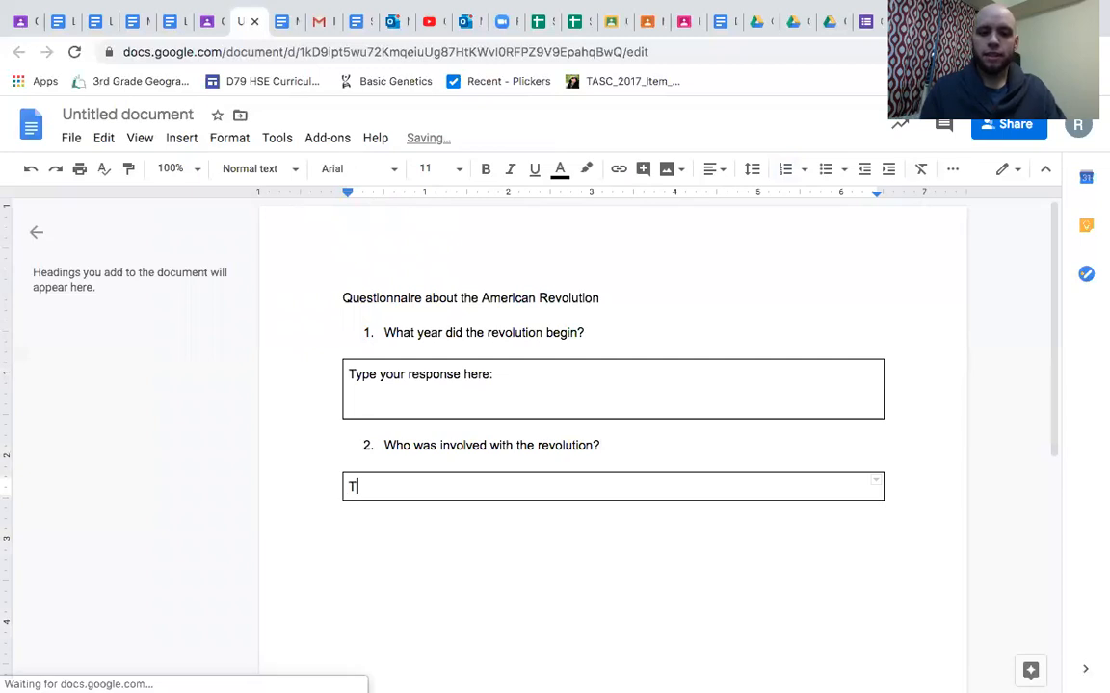
key(BackSpace)
key(BackSpace)
key(BackSpace)
text(p)
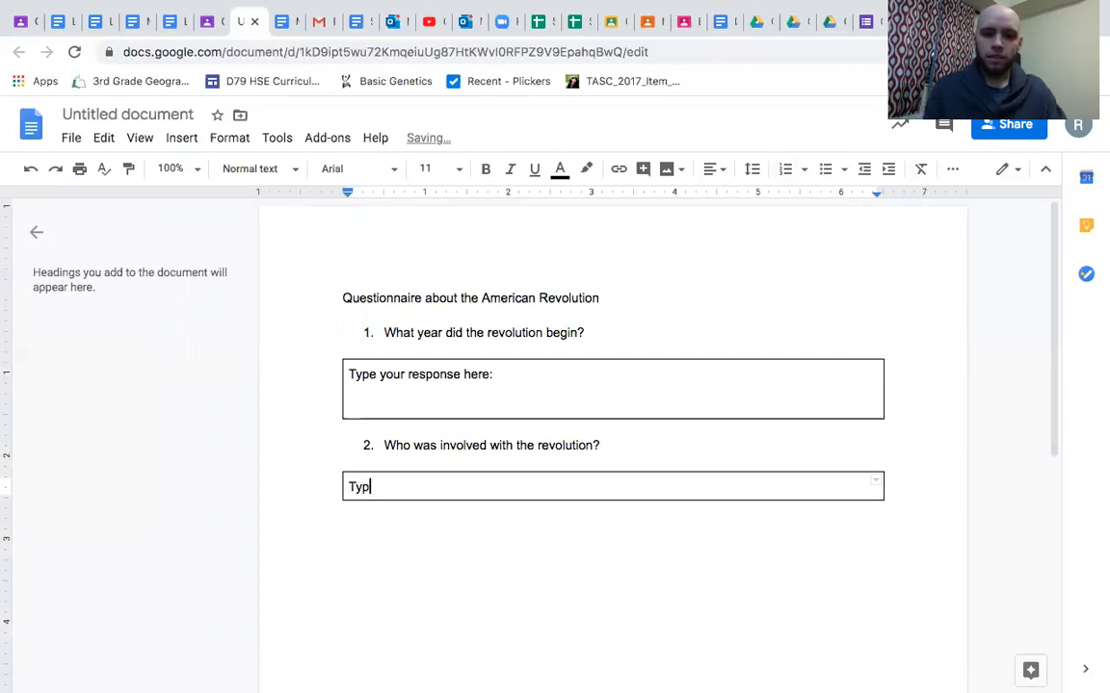
text(er your res)
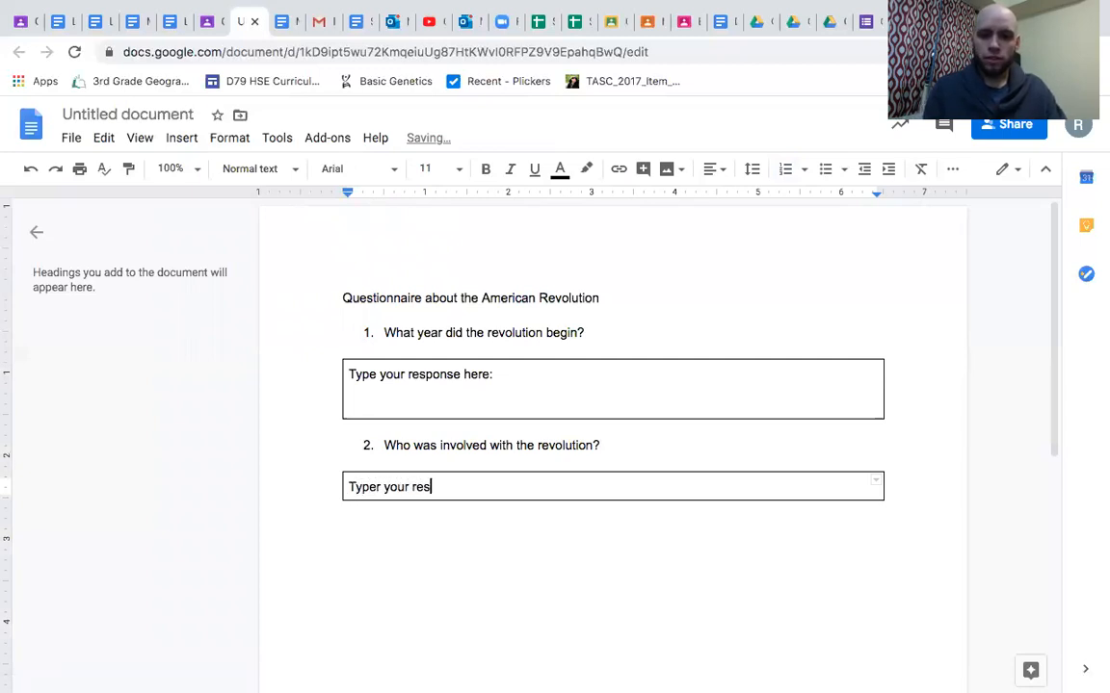
text(ponse here:)
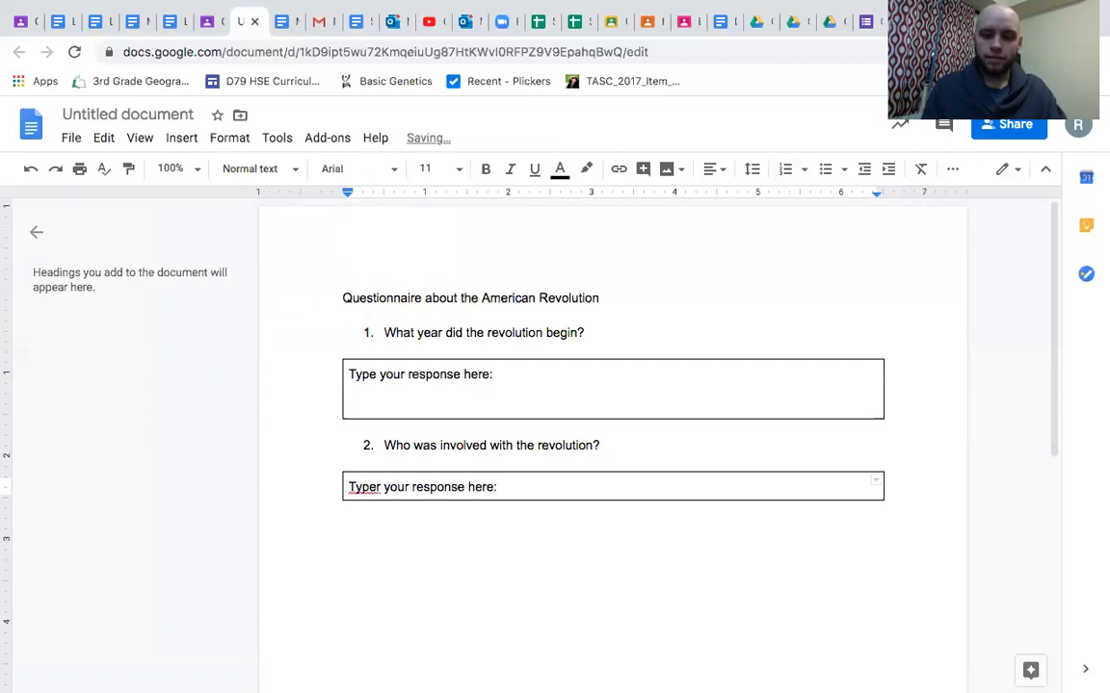
key(Return)
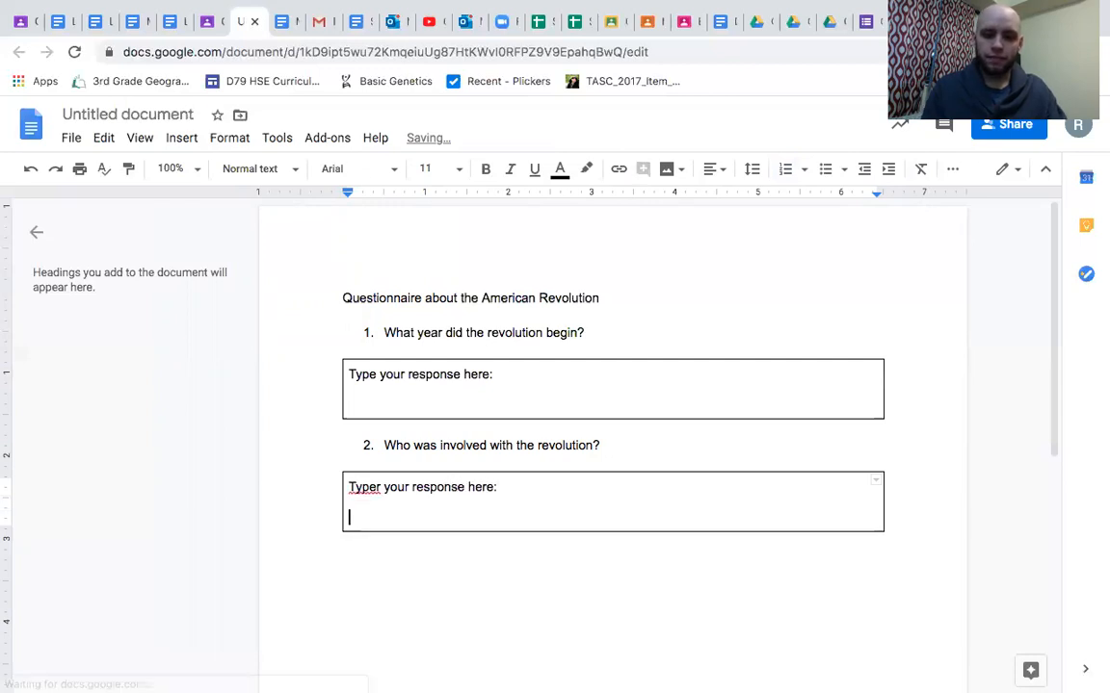
click(382, 486)
key(BackSpace)
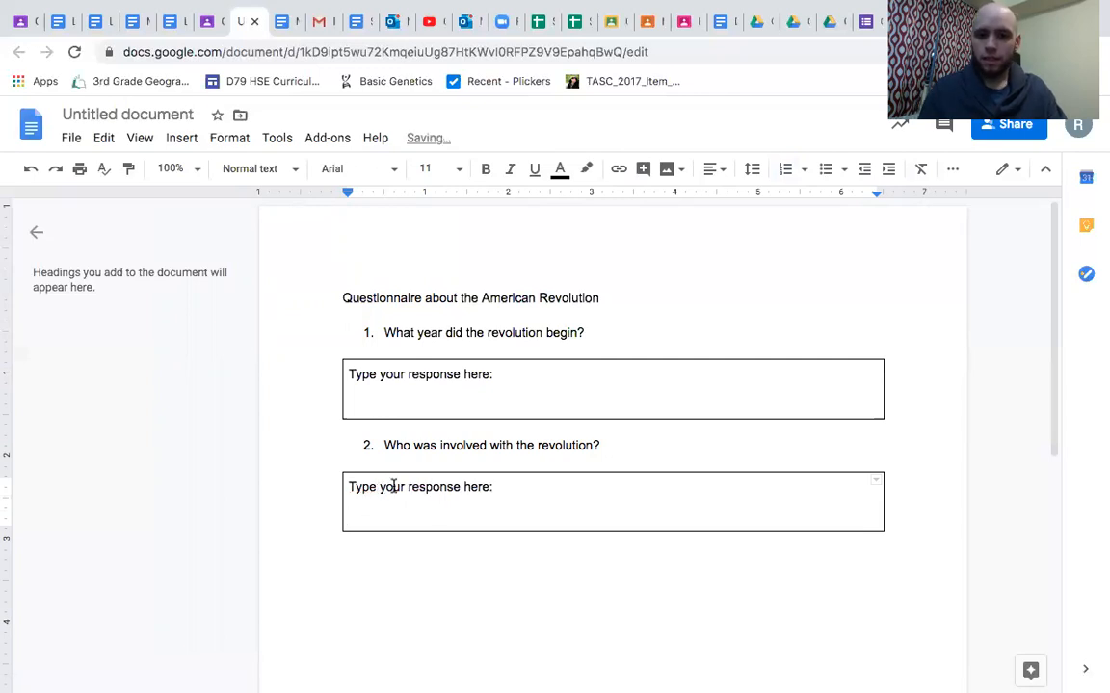
click(433, 520)
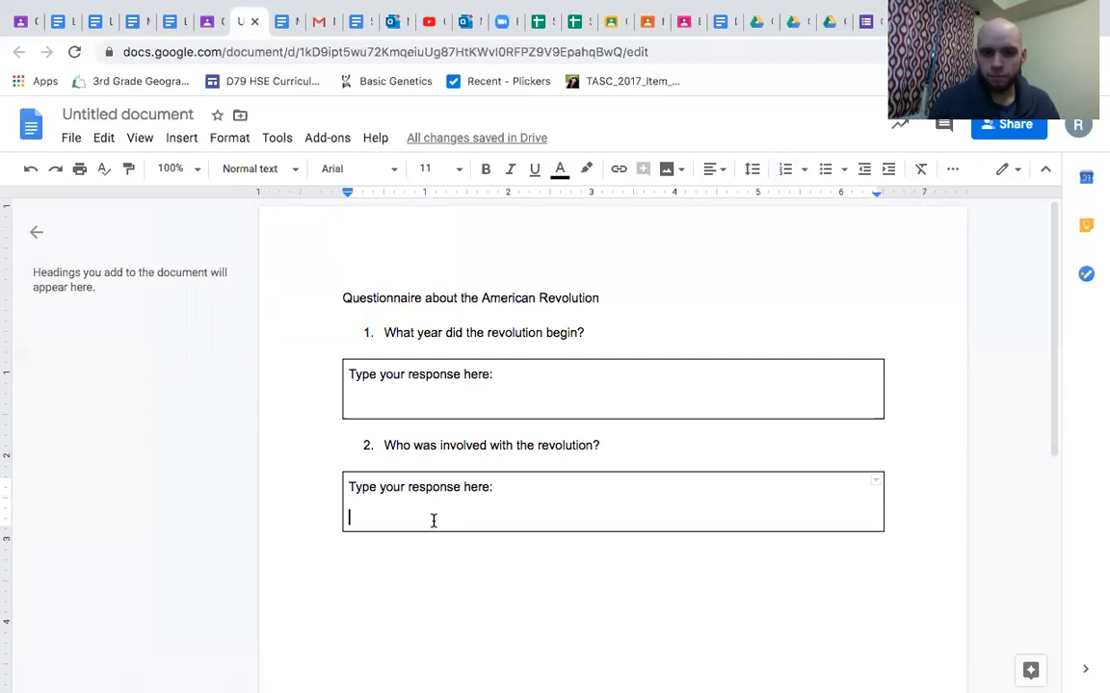
Step: Add a third numbered item "lkdjf" after the second question, with an unnumbered blank line between the two
scroll(750, 517, down, 2)
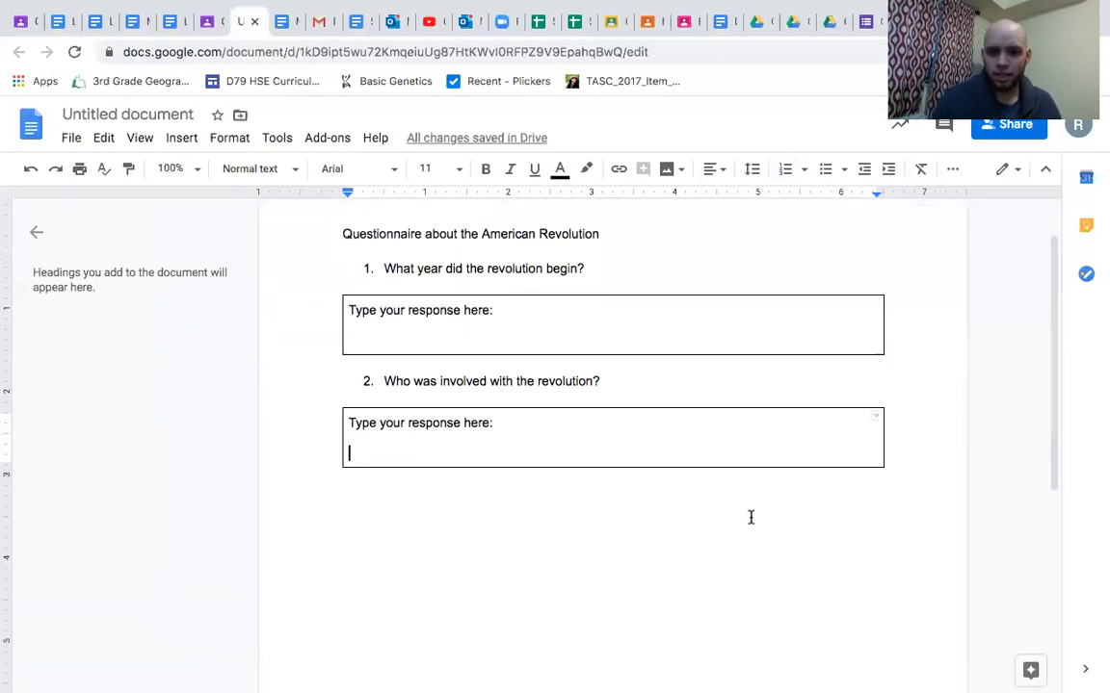
click(772, 522)
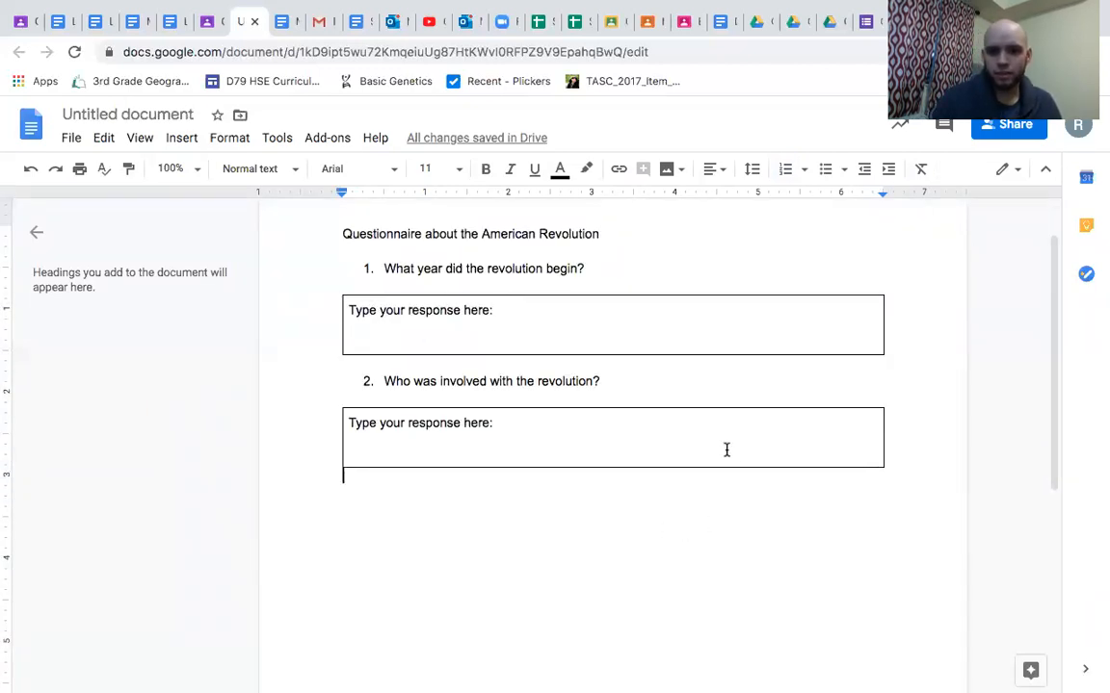
click(606, 382)
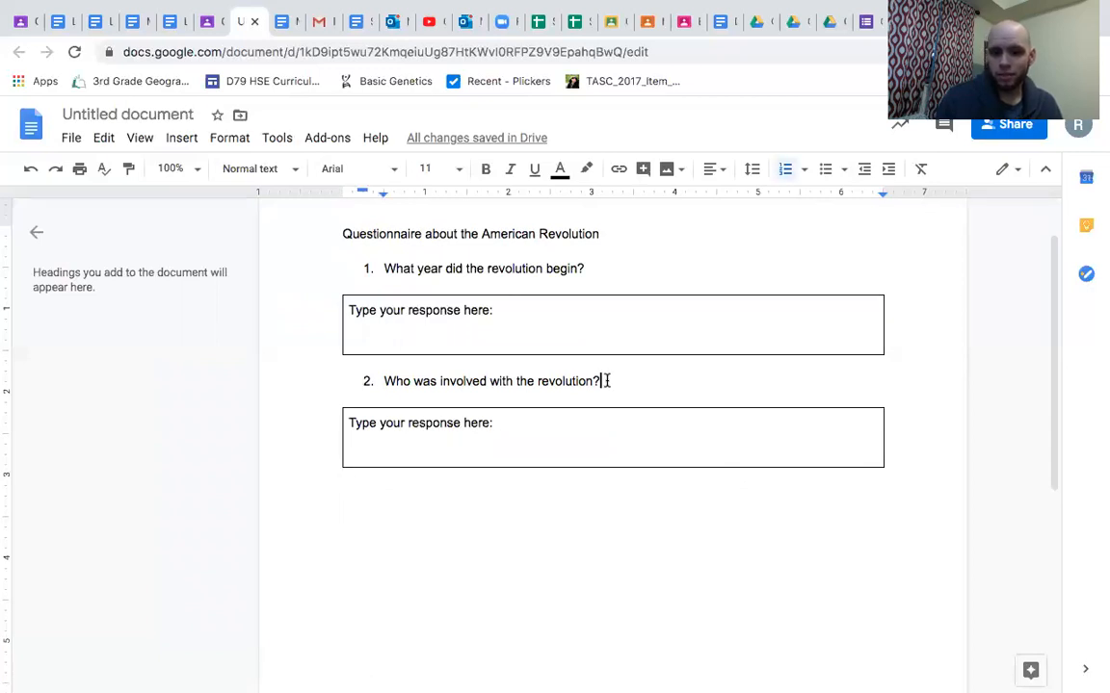
key(Return)
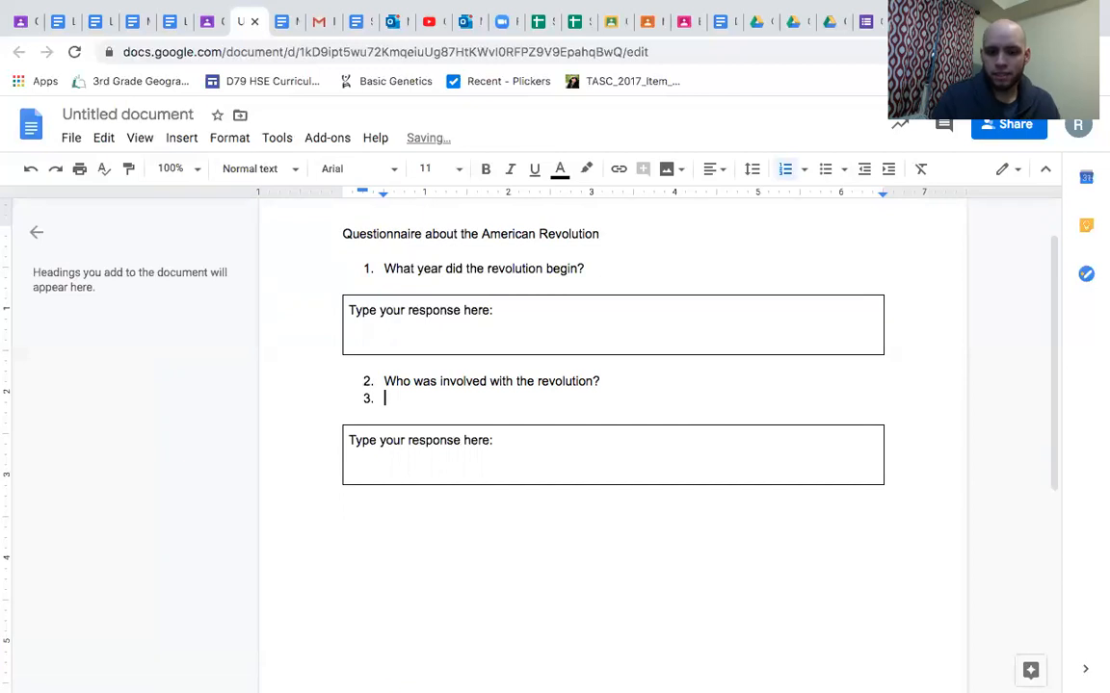
text(lkdjf)
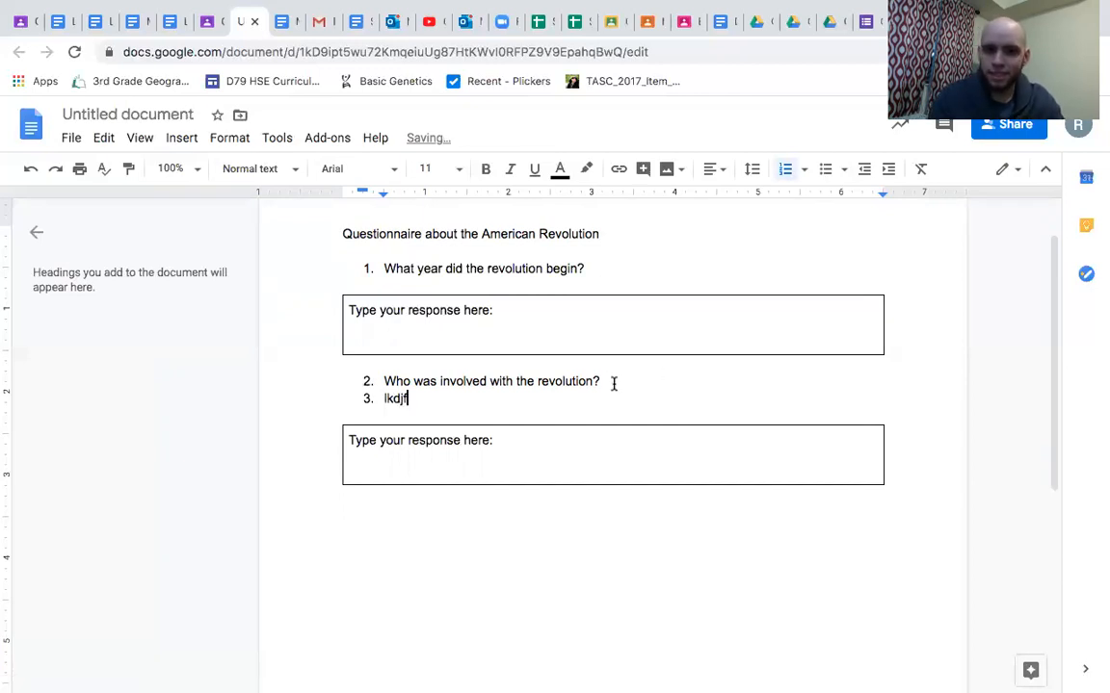
key(Return)
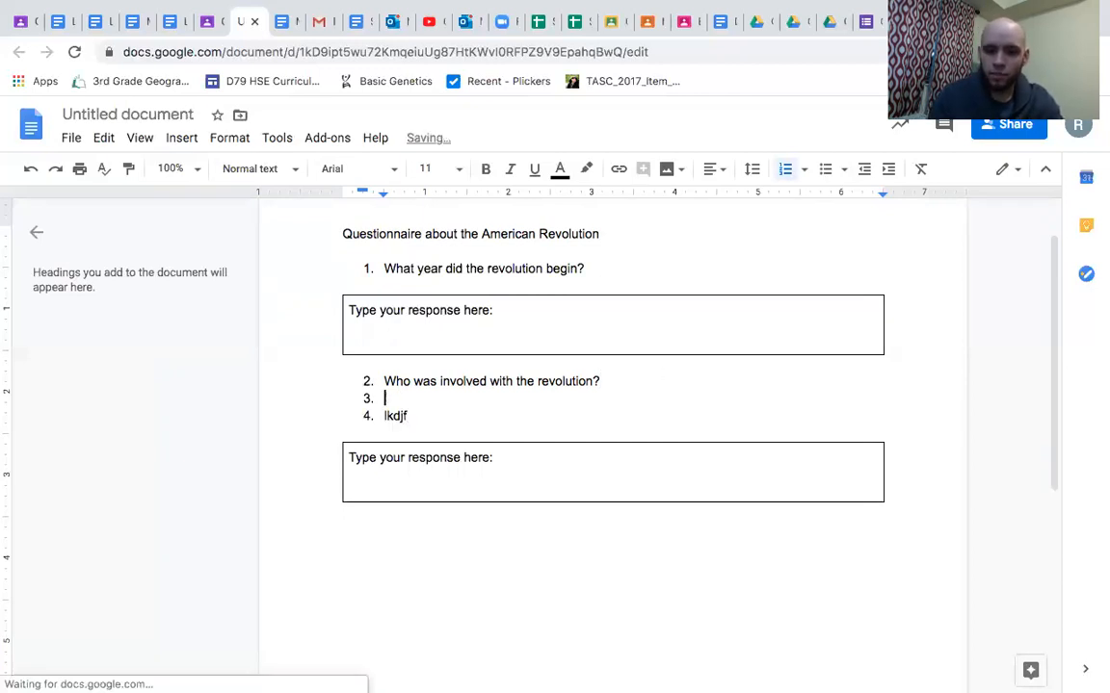
key(BackSpace)
key(BackSpace)
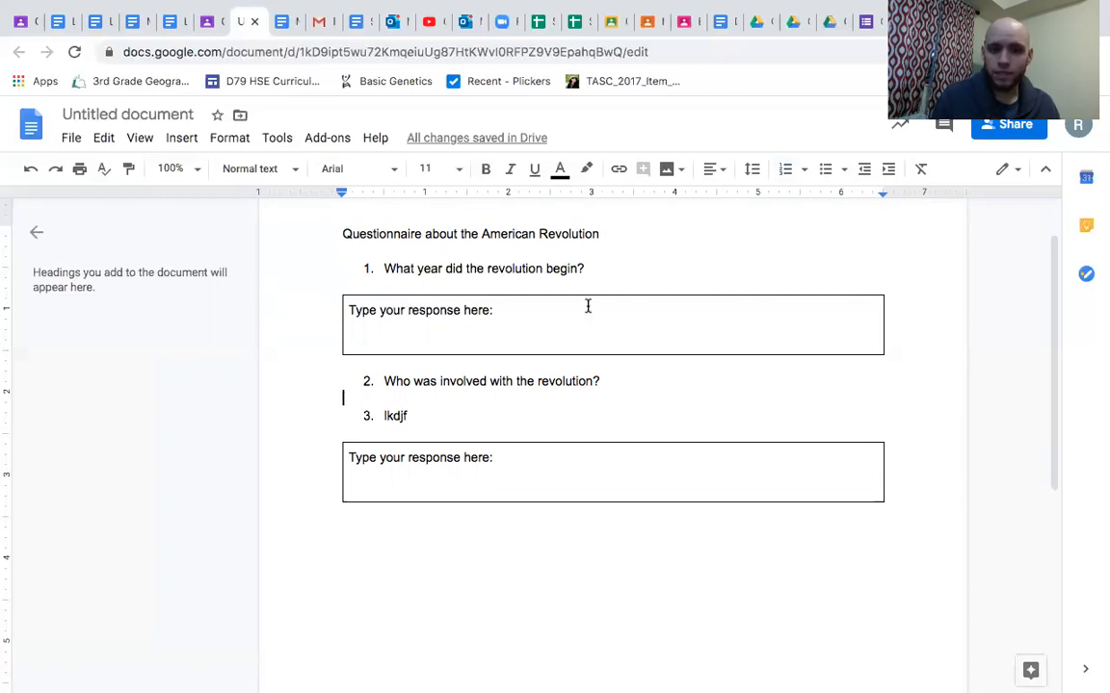
Step: Copy the response table of the first question and paste it twice on a new unnumbered line below the second question
click(345, 311)
drag(729, 342, 782, 352)
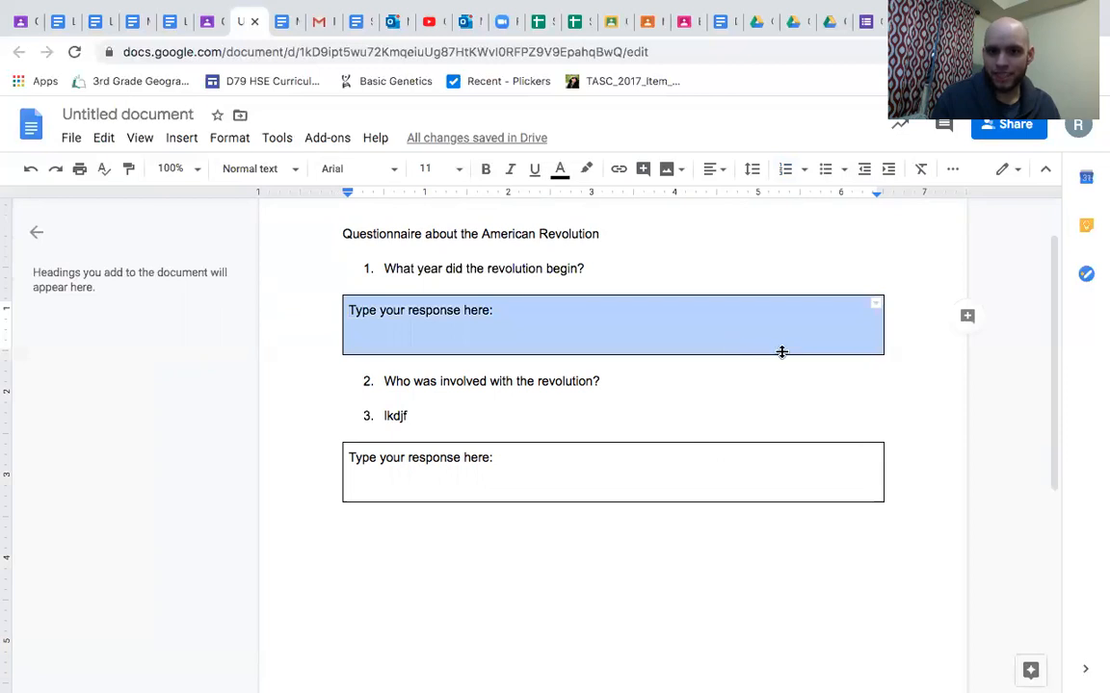
right_click(719, 332)
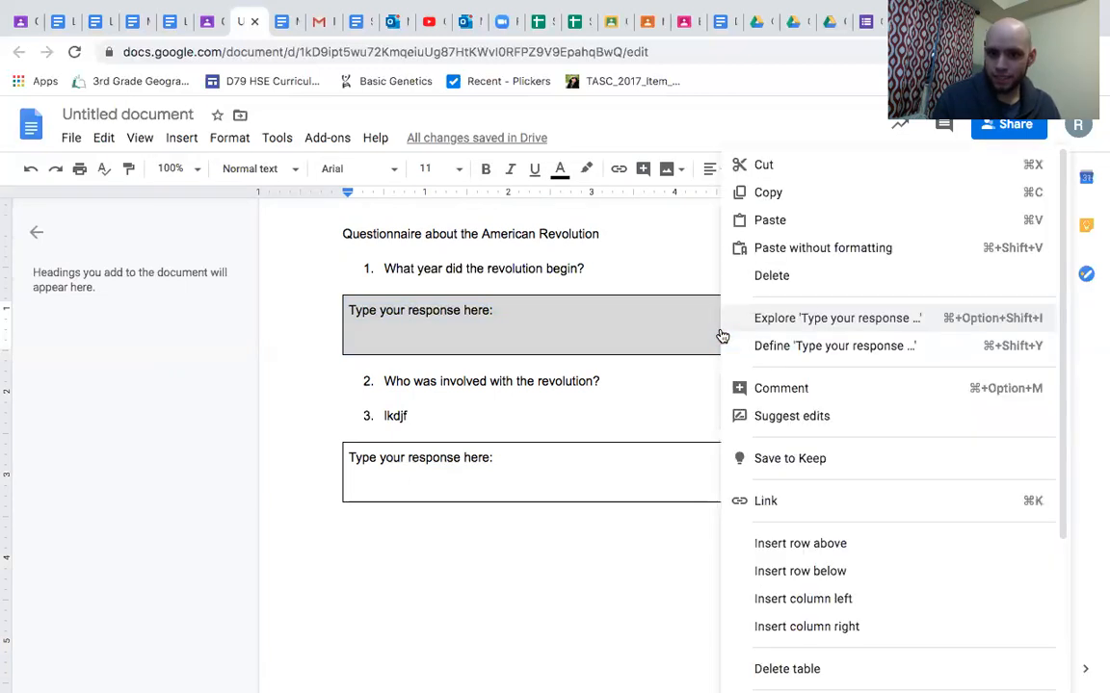
click(762, 197)
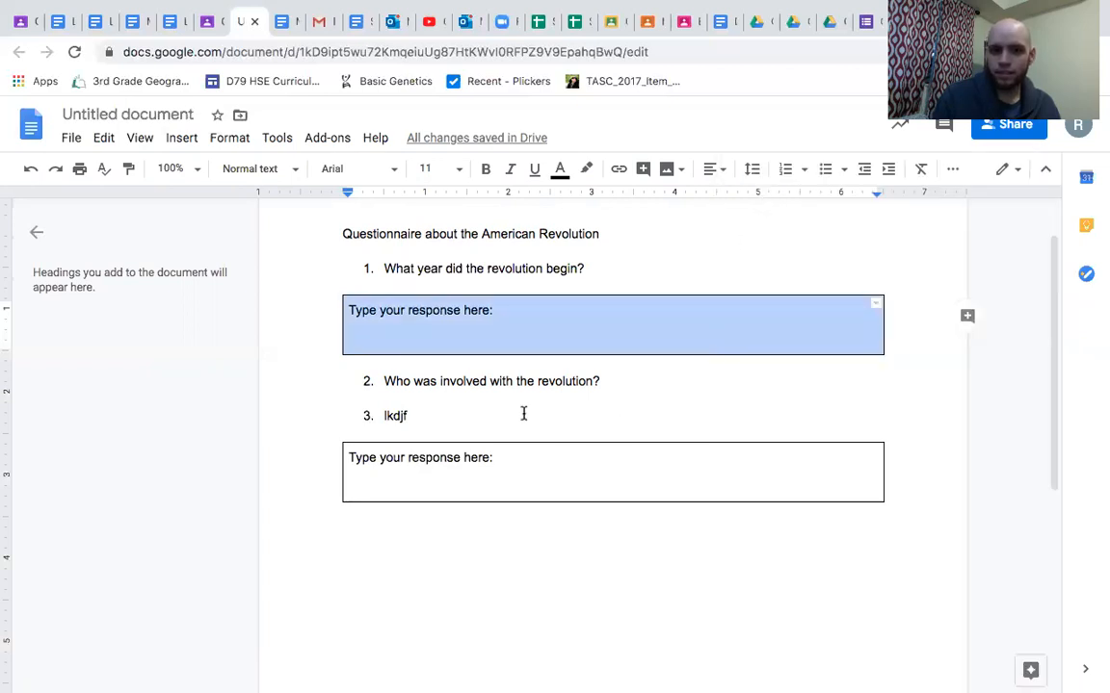
click(612, 379)
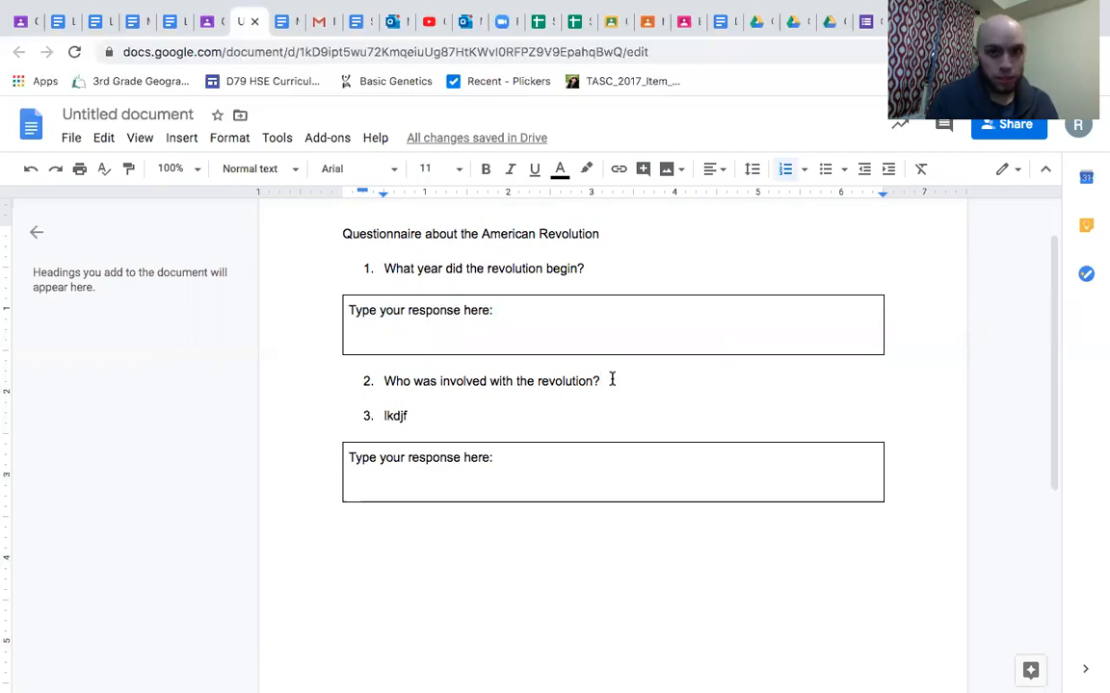
key(Return)
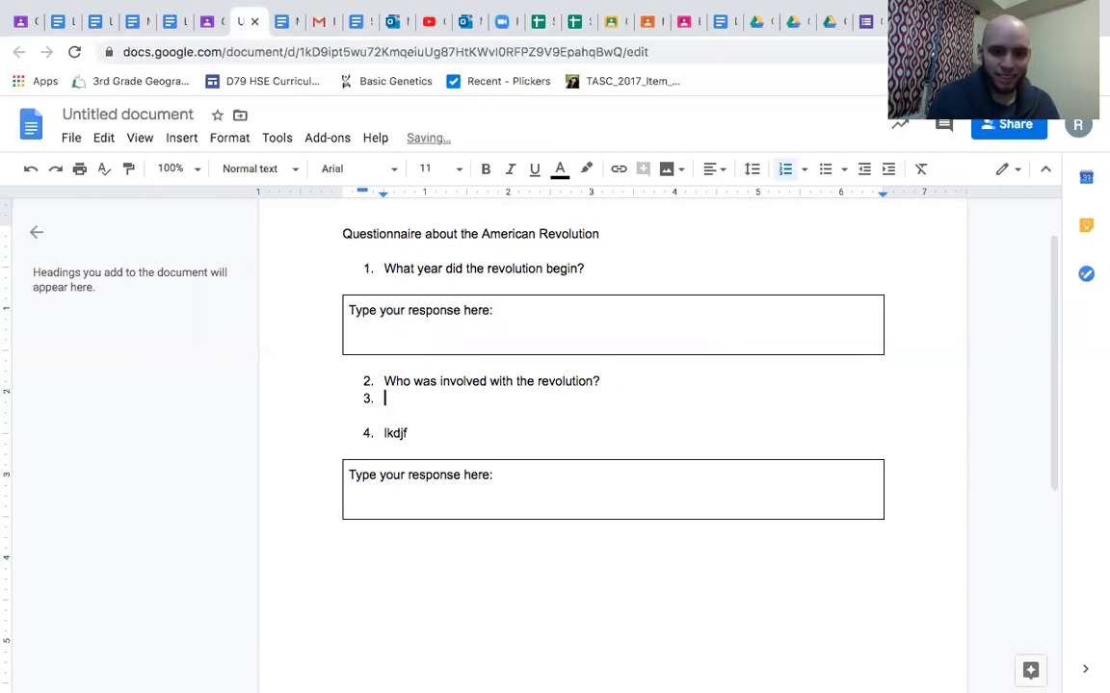
key(BackSpace)
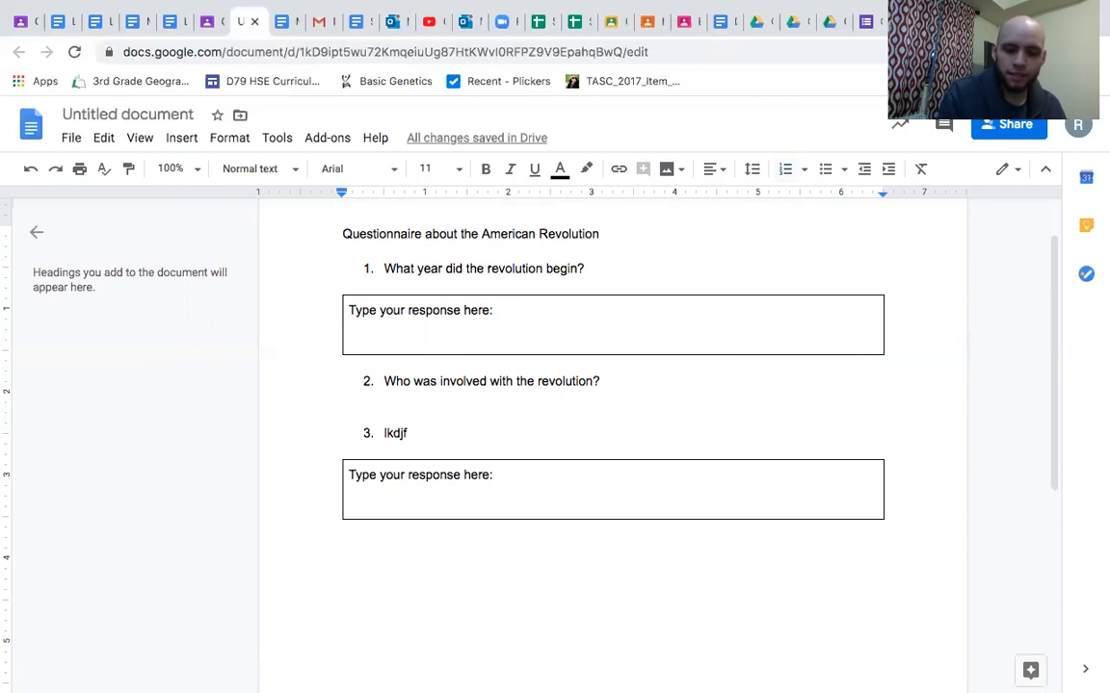
key(ctrl+v)
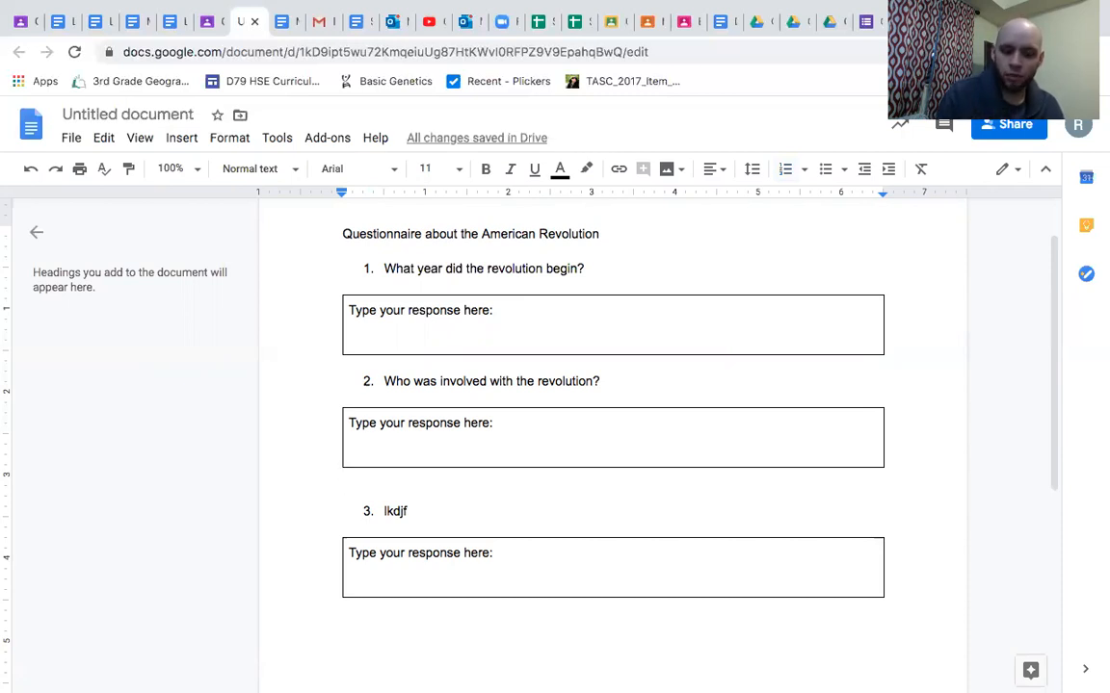
key(ctrl+v)
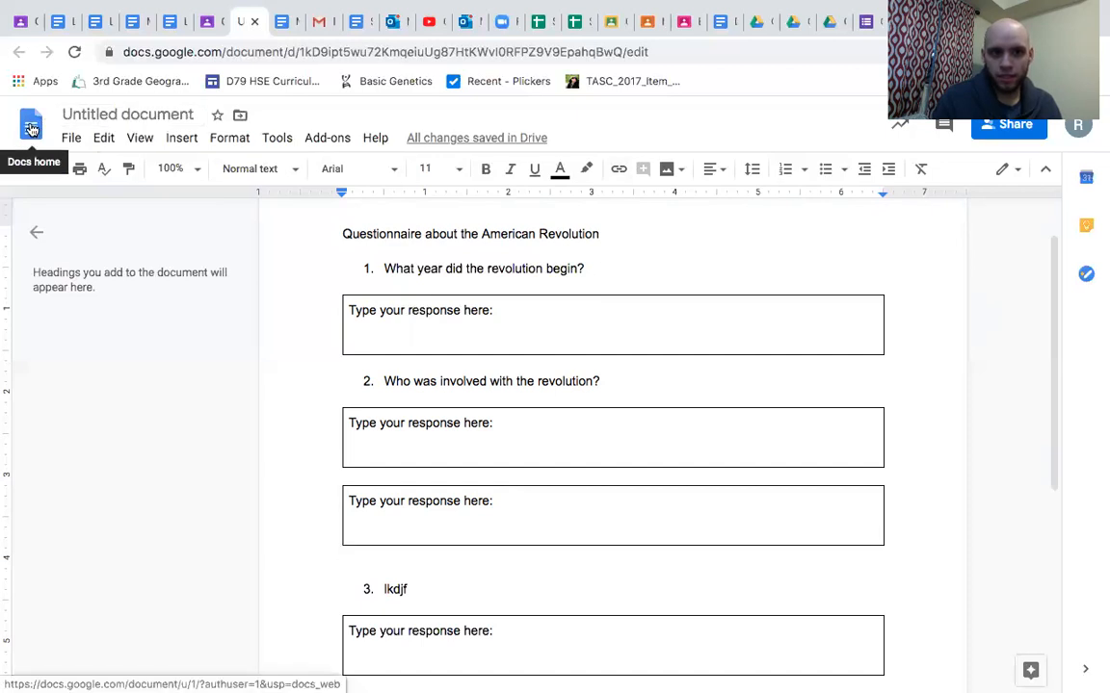
Step: Name the untitled document "Questionnaire about the American Revolution"
click(116, 114)
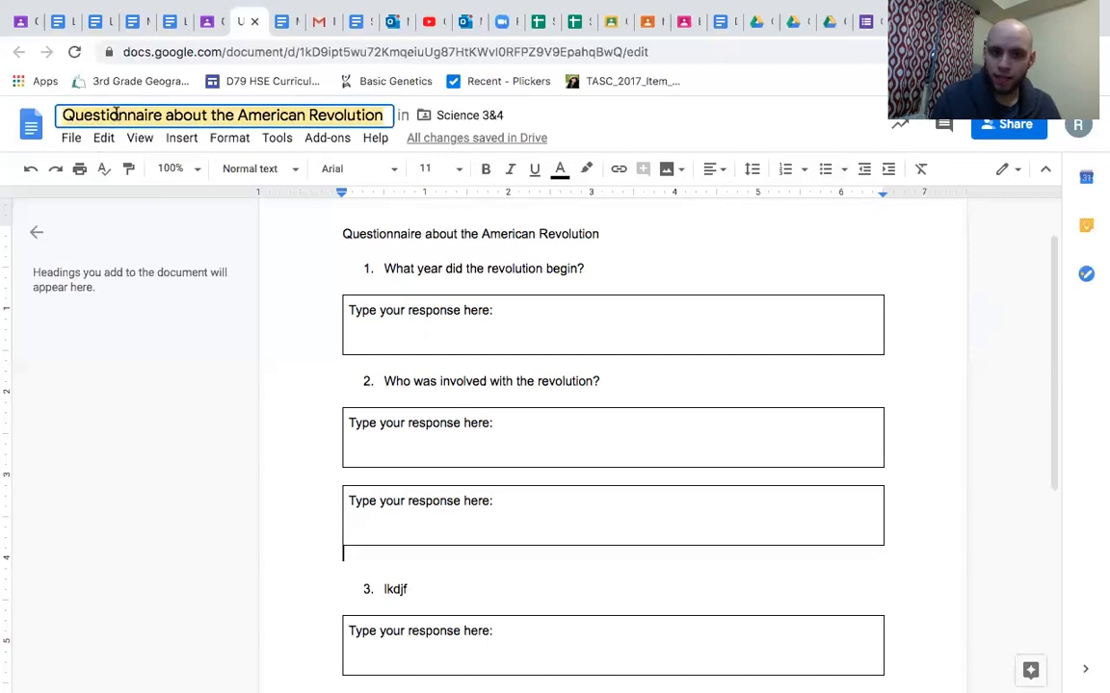
click(608, 231)
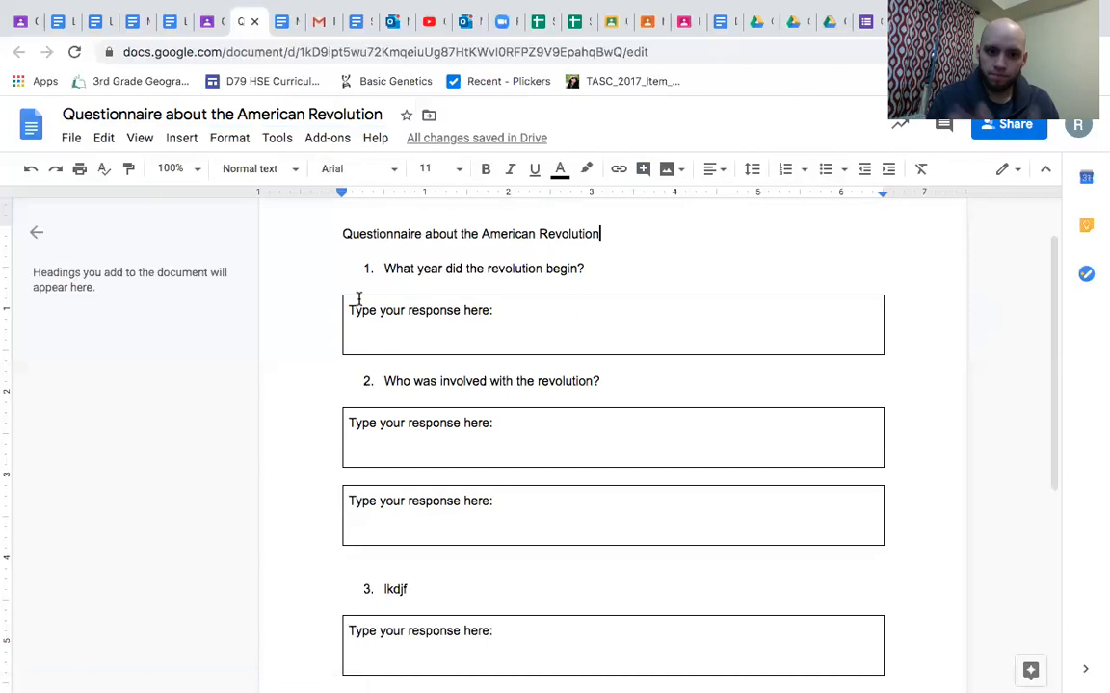
Step: Close the questionnaire and, back in the Classroom assignment, set its attachment to "Make a copy for each student"
click(253, 24)
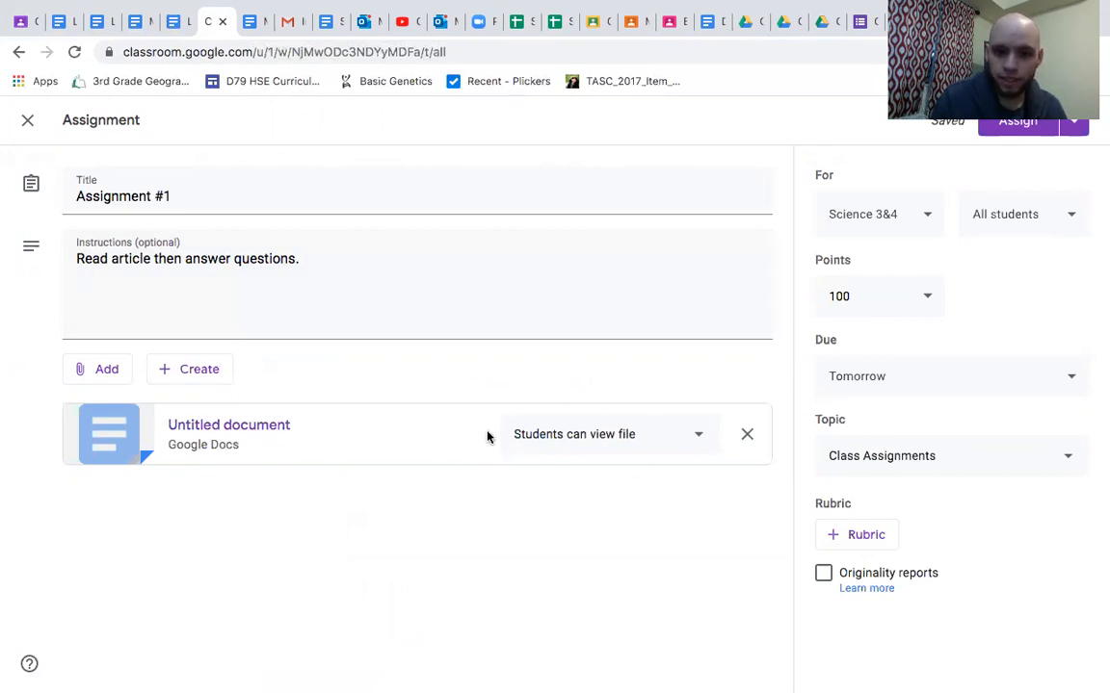
click(695, 440)
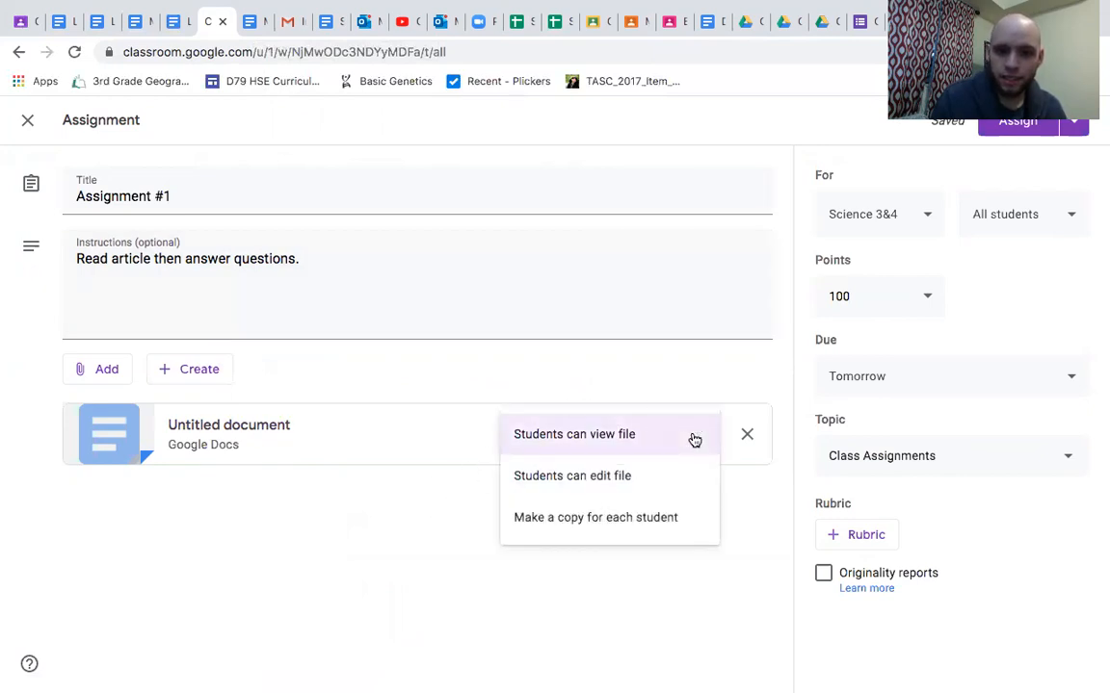
click(592, 520)
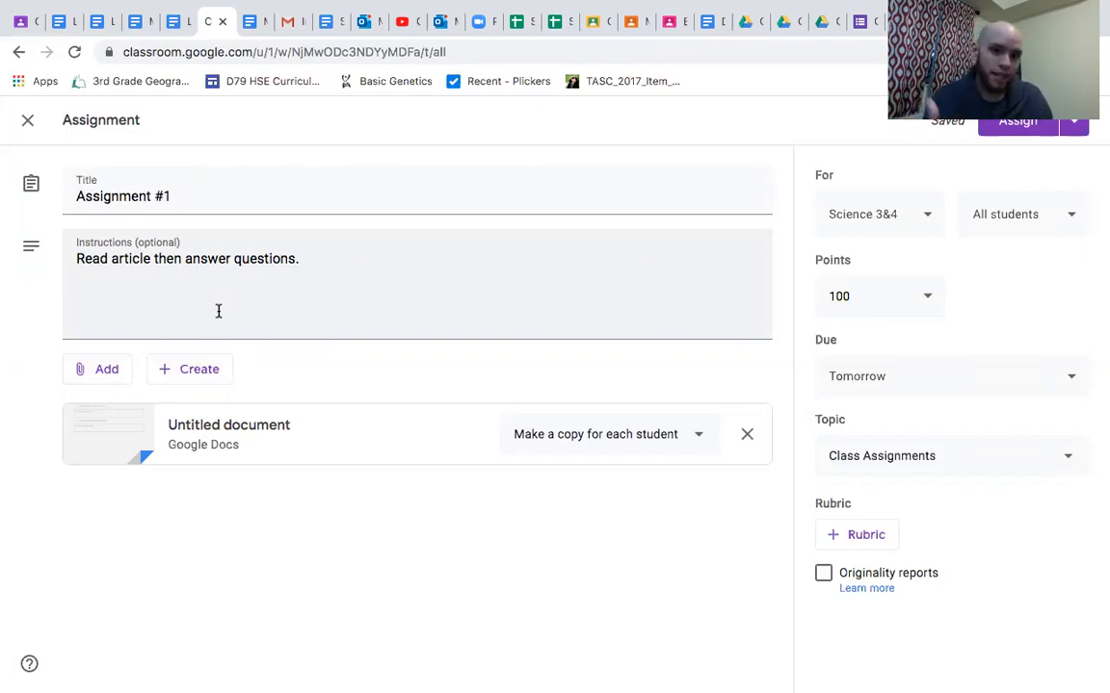
Step: Attach the document "Lesson 1 Parts of the Cell" from Google Drive to the assignment
click(104, 372)
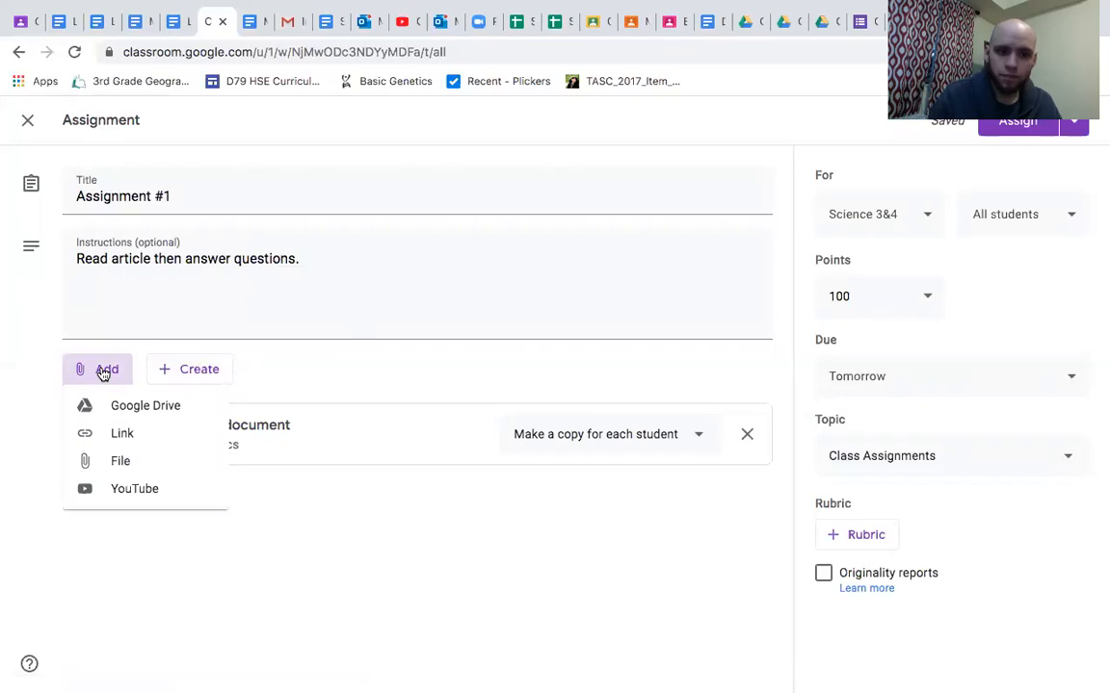
click(118, 419)
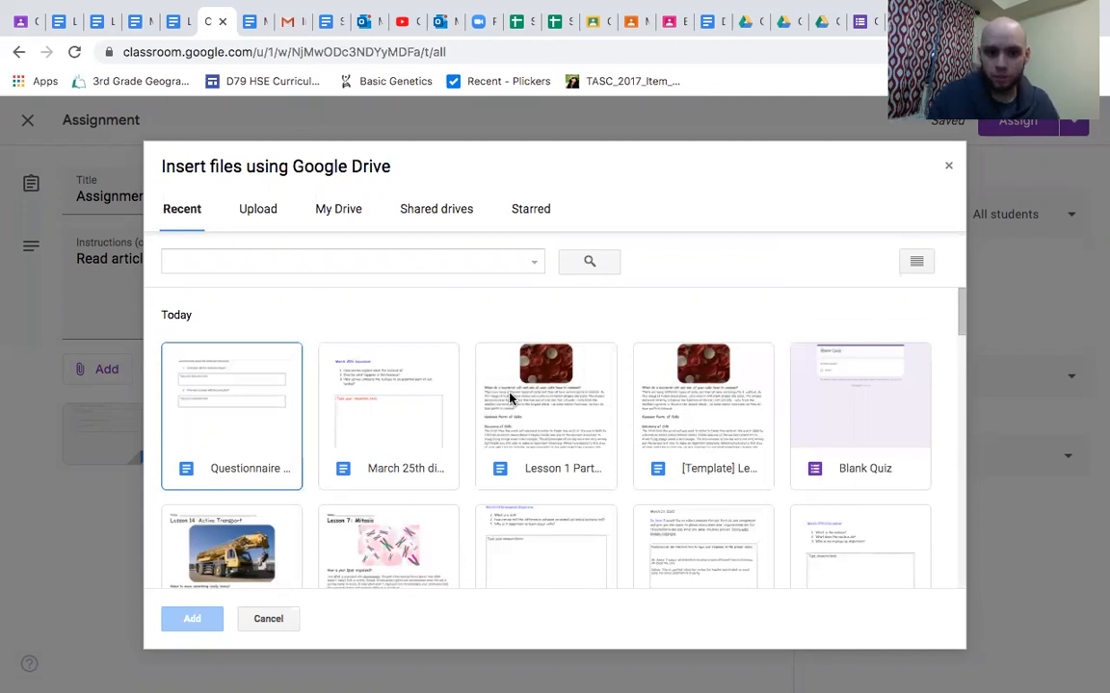
scroll(602, 482, down, 3)
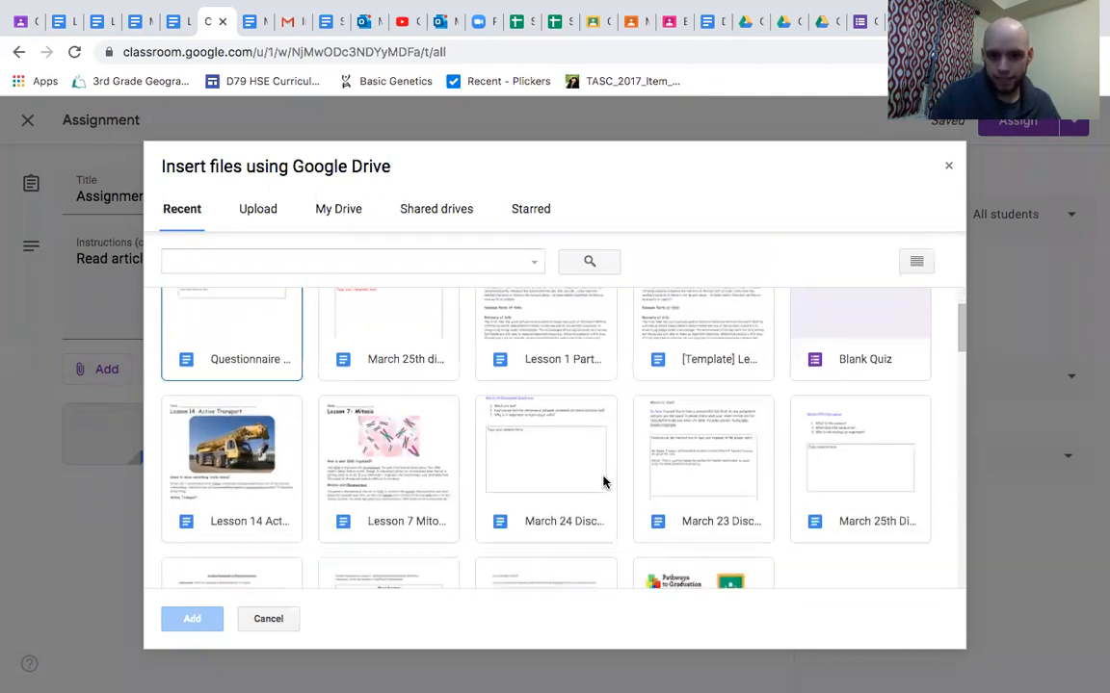
scroll(679, 476, down, 3)
scroll(679, 476, up, 4)
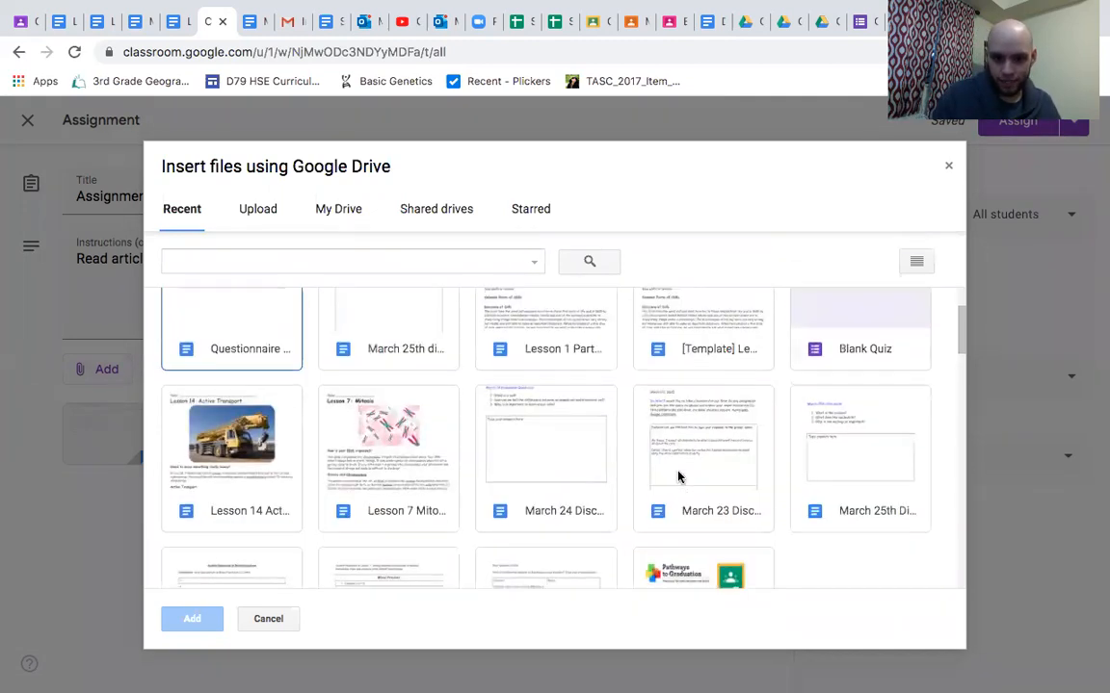
scroll(680, 475, up, 2)
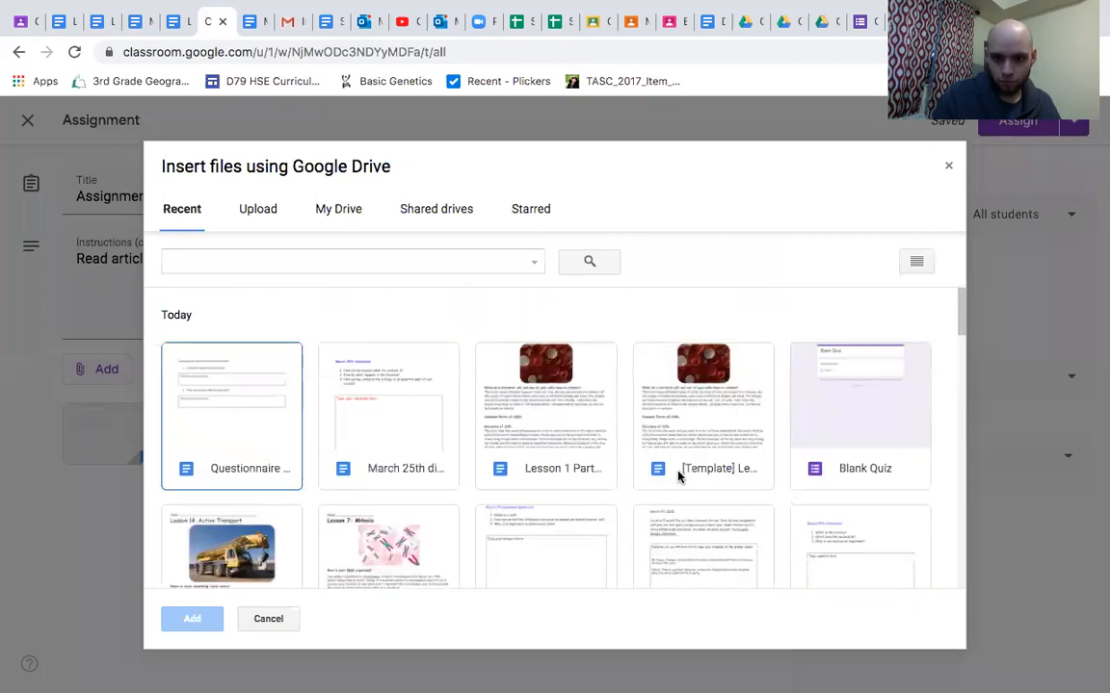
click(596, 421)
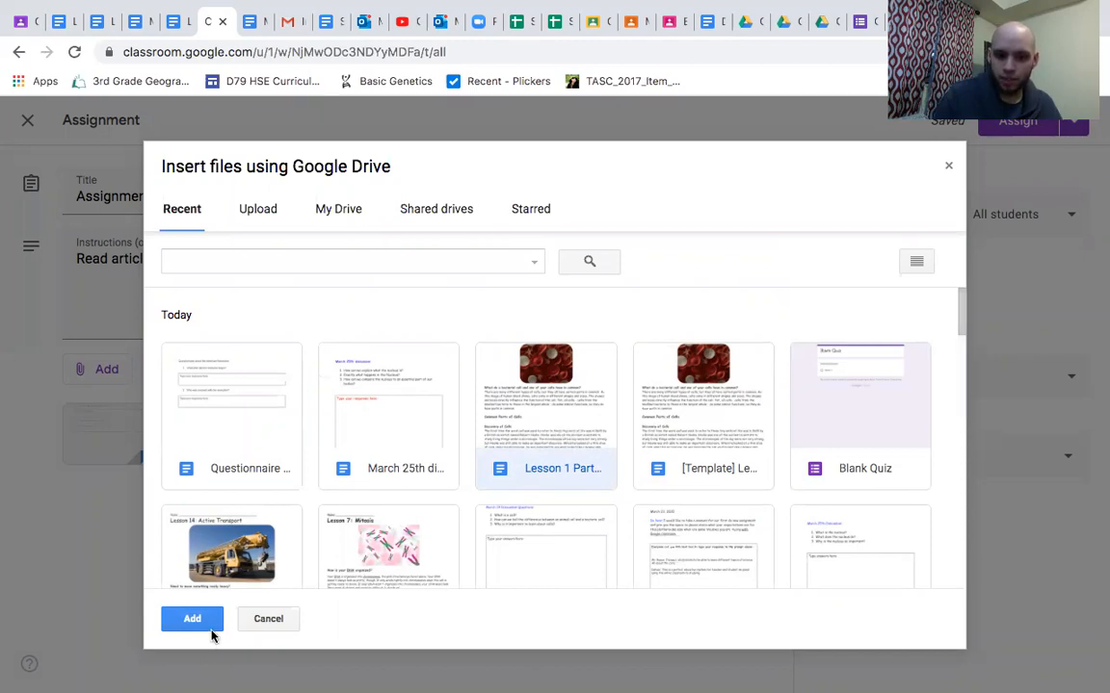
double_click(519, 424)
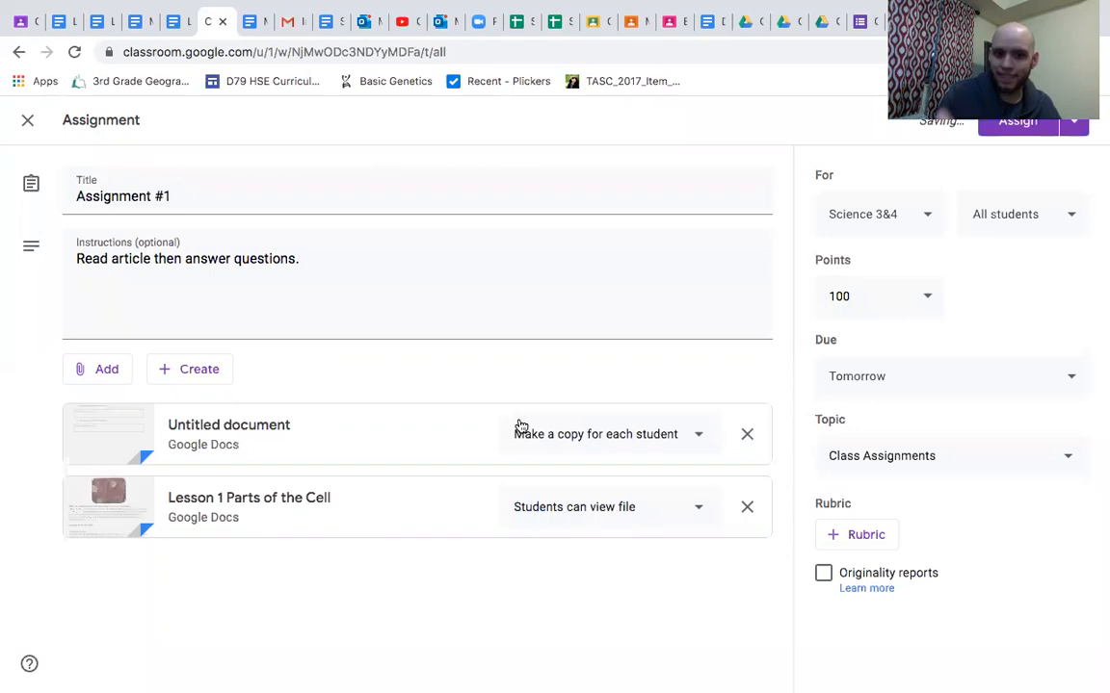